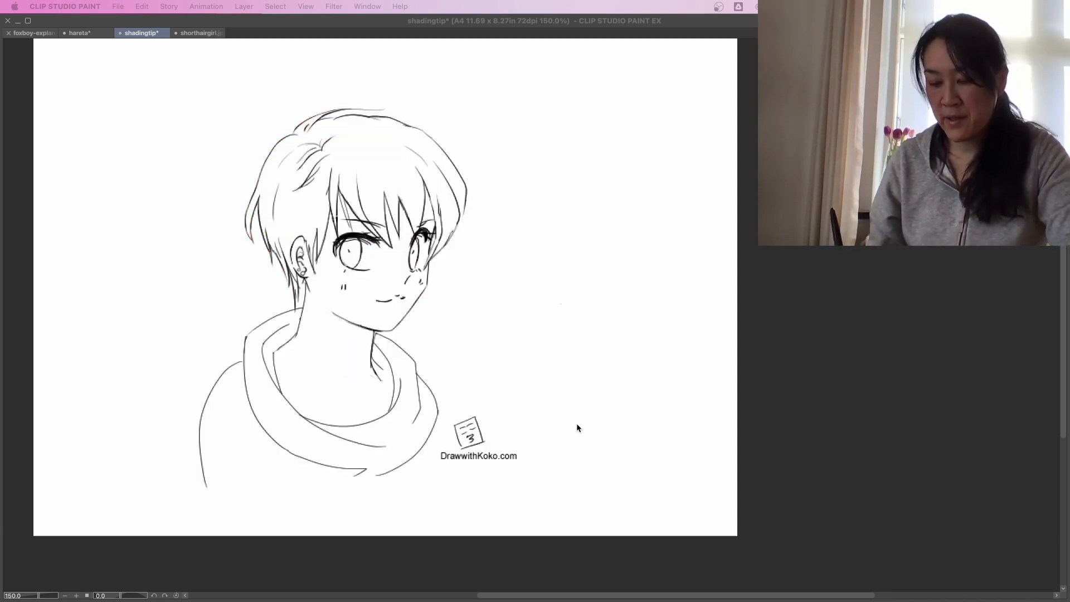
Show the palettes and the orange sun at the upper-right of the portrait as the light source, then select the drawing layer.
key("Tab")
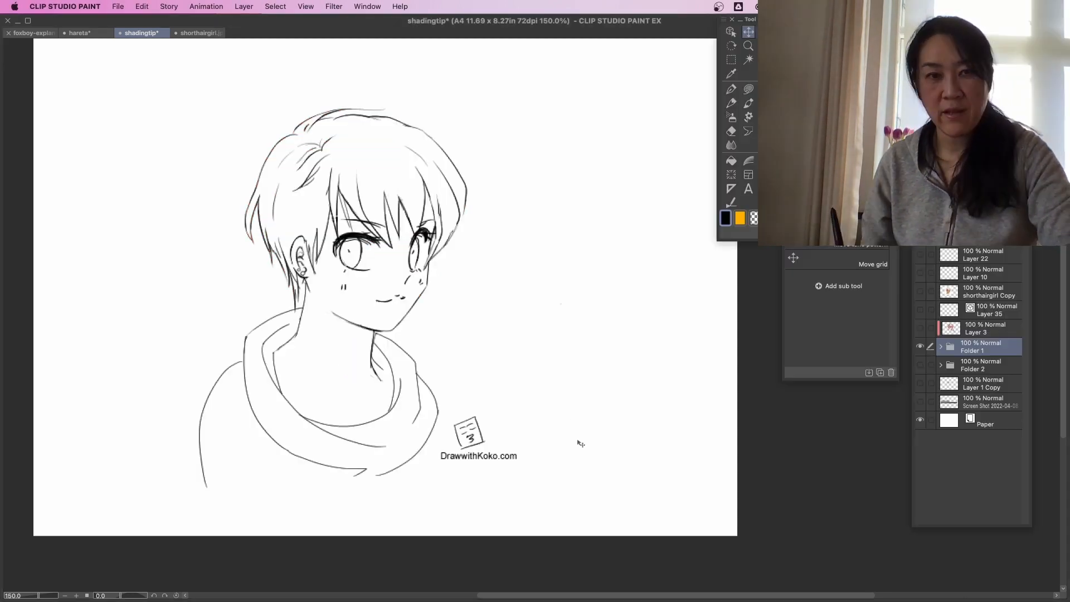
left_click(982, 218)
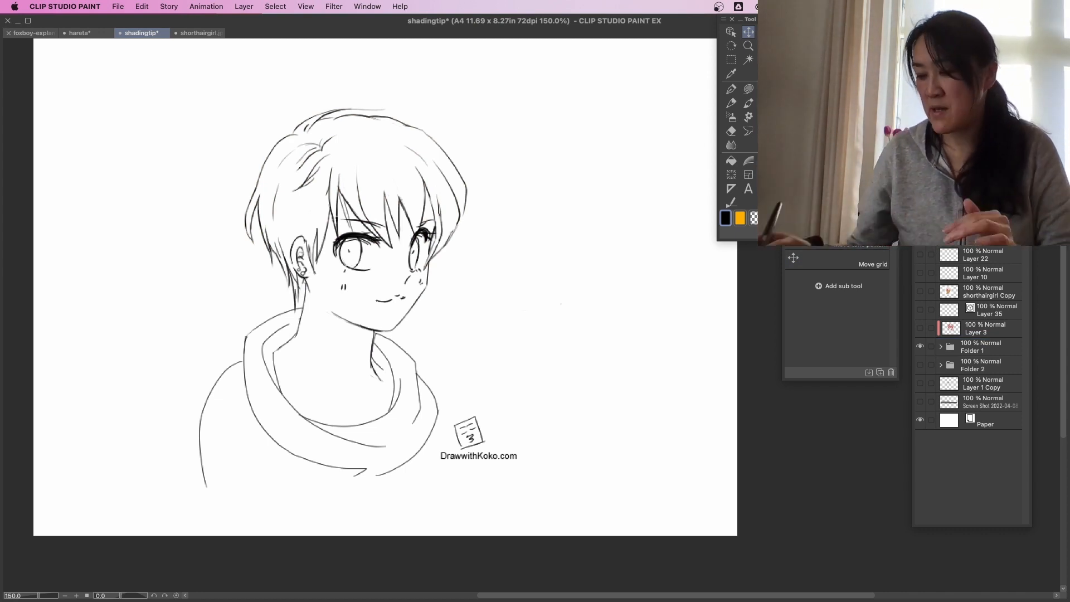
left_click(920, 218)
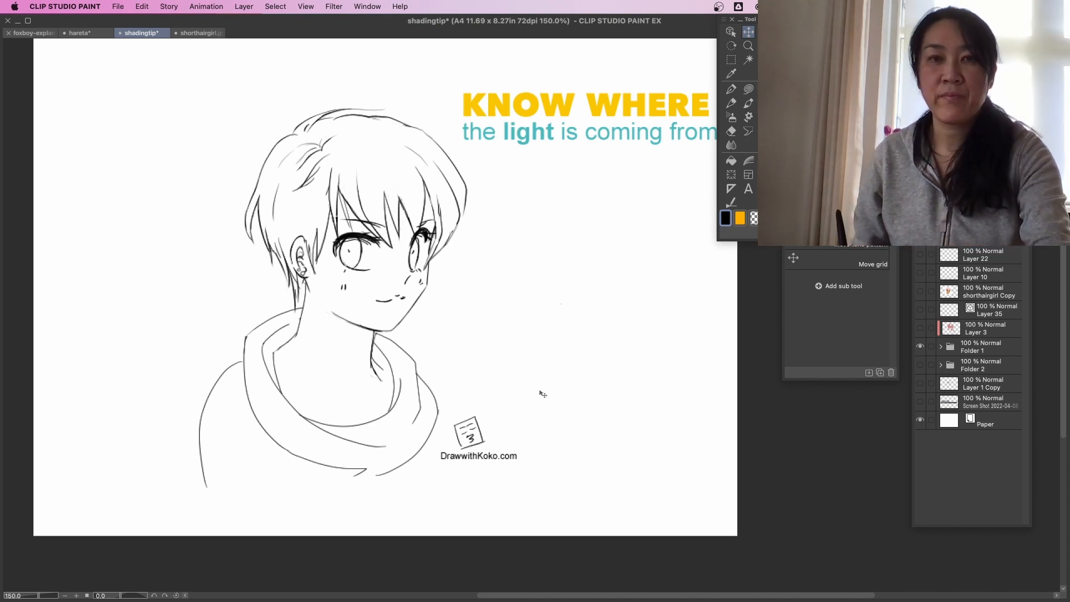
left_click_drag(539, 394, 458, 396)
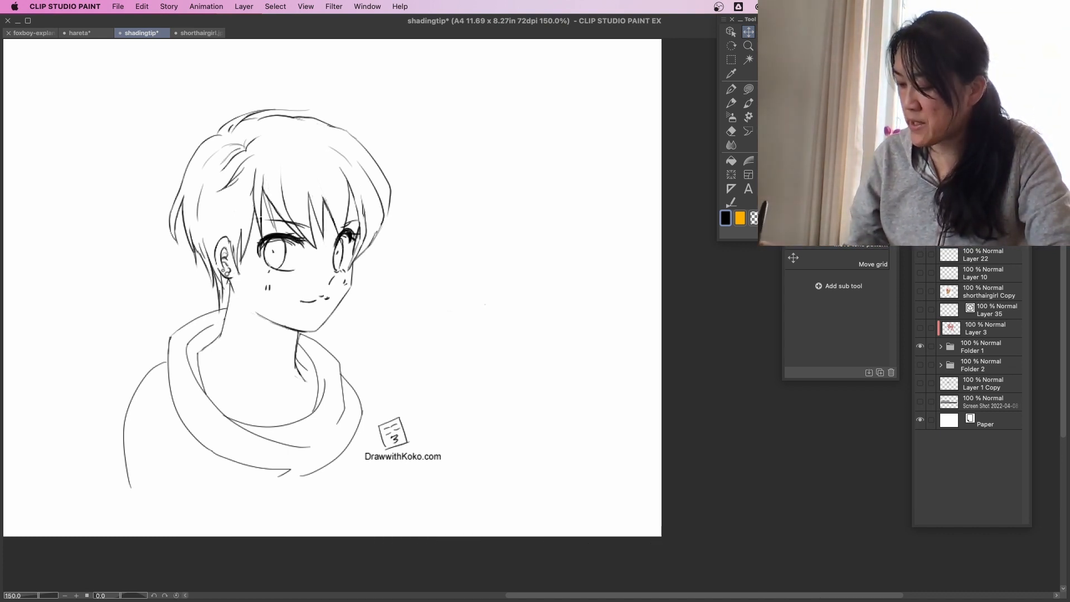
left_click(919, 218)
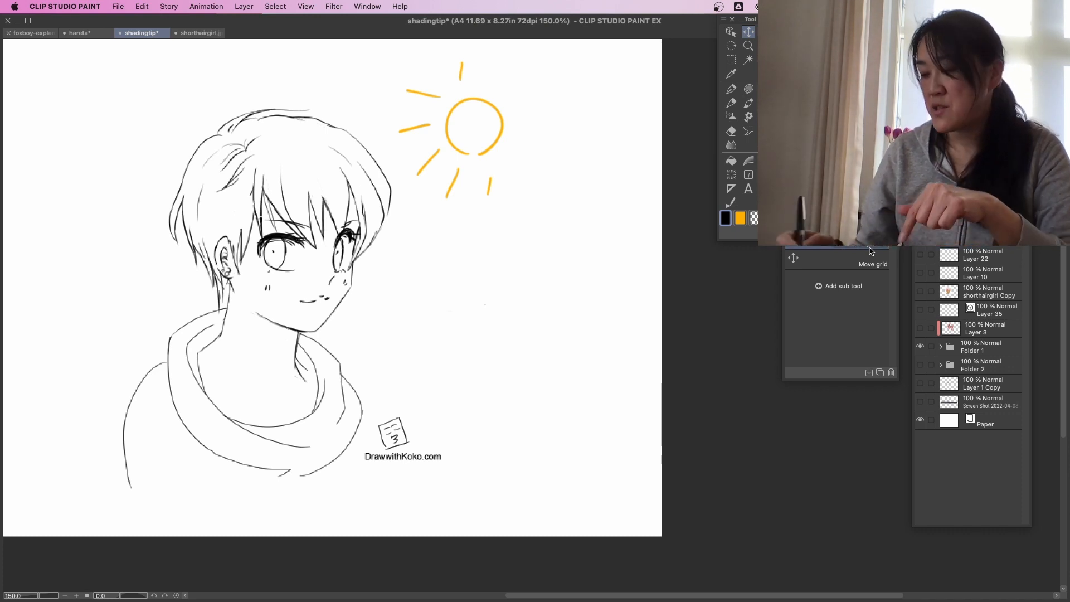
left_click(982, 265)
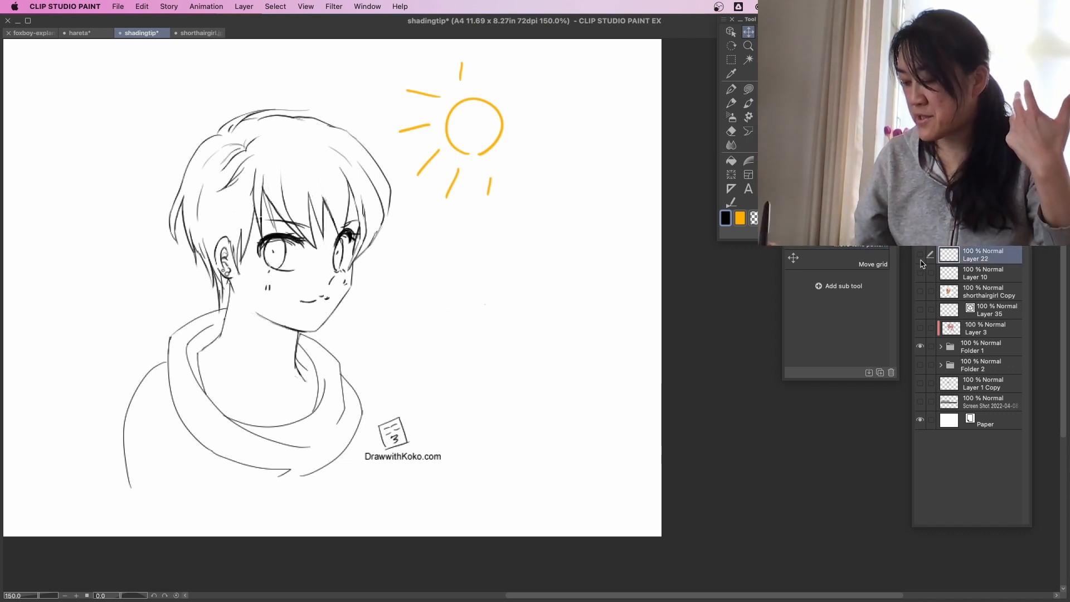
Circle the portrait's sun-facing side and far shadow side in red, tracing the hair edge and adding short marks above the head.
mouse_move(340, 88)
left_mouse_down()
mouse_move(287, 143)
mouse_move(352, 429)
mouse_move(392, 262)
mouse_move(348, 93)
left_mouse_up()
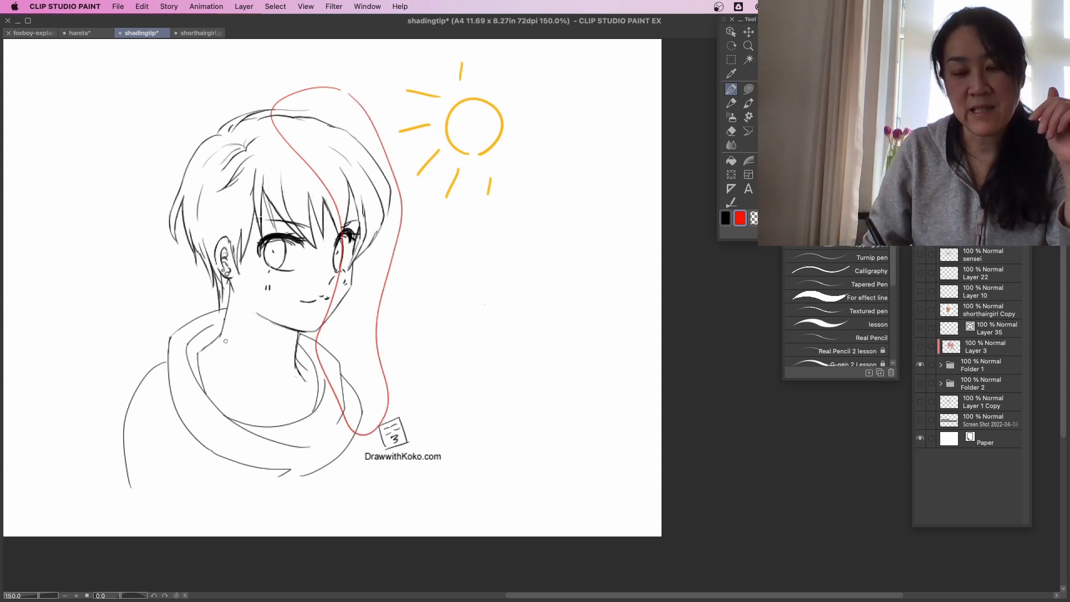
mouse_move(144, 143)
left_mouse_down()
mouse_move(248, 262)
mouse_move(134, 288)
mouse_move(156, 144)
left_mouse_up()
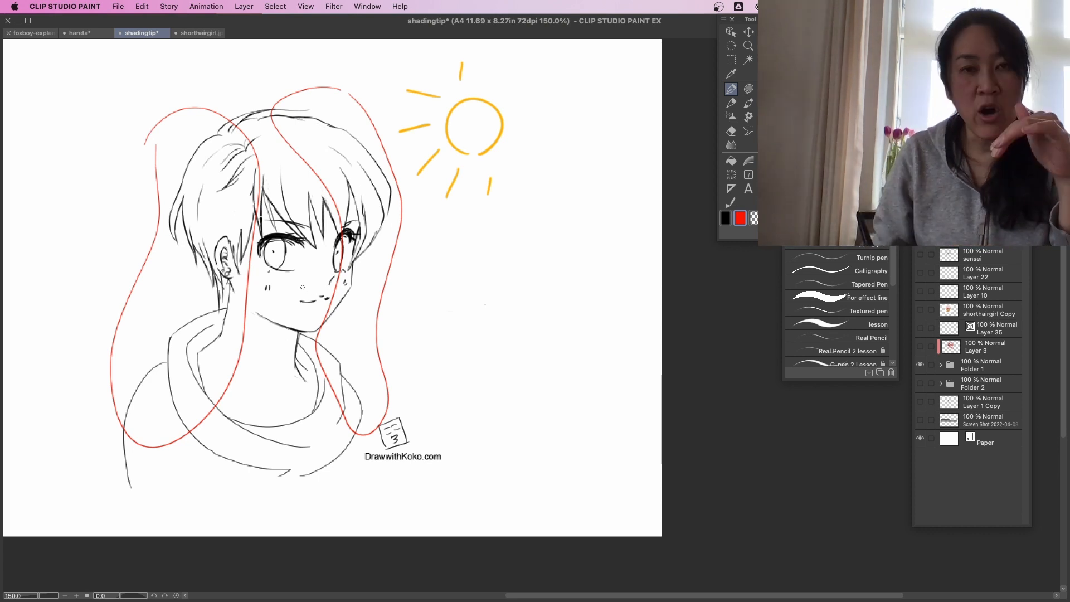
mouse_move(316, 125)
left_mouse_down()
mouse_move(367, 155)
mouse_move(389, 207)
left_mouse_up()
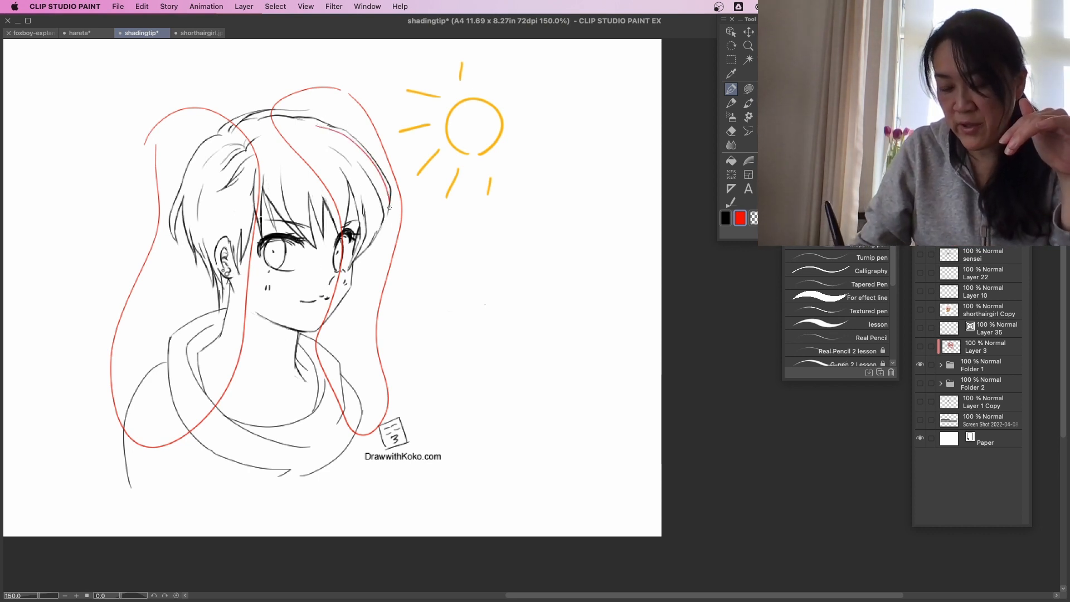
left_click_drag(262, 63, 224, 109)
left_click_drag(215, 59, 193, 93)
mouse_move(192, 93)
left_mouse_down()
mouse_move(213, 77)
mouse_move(193, 93)
left_mouse_up()
left_click_drag(295, 69, 265, 100)
mouse_move(273, 85)
left_mouse_down()
mouse_move(264, 102)
mouse_move(288, 90)
left_mouse_up()
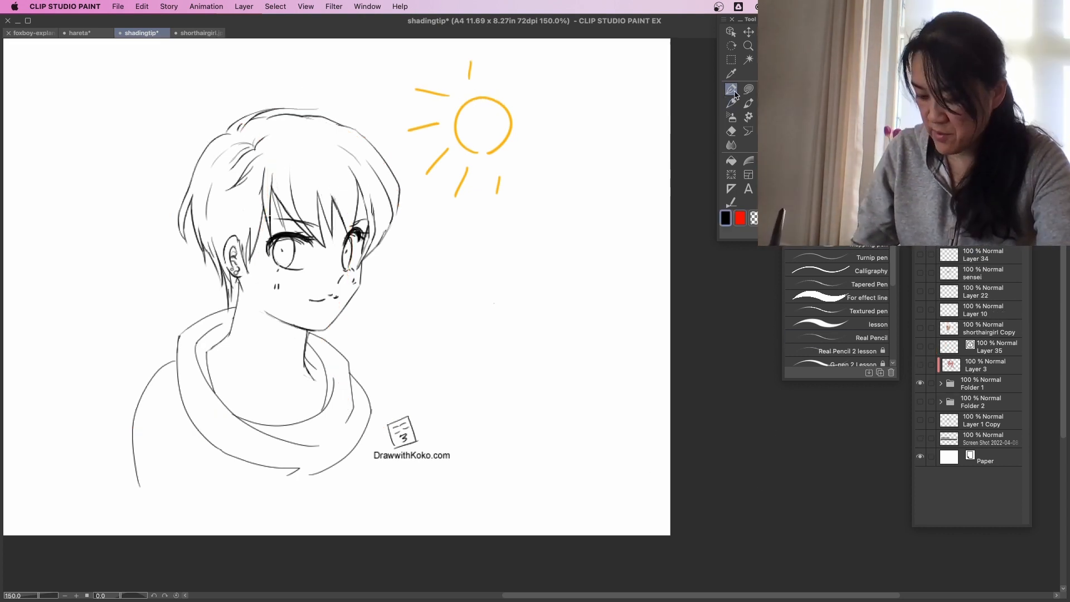
Draw a practice swatch of thick, evenly spaced black diagonal hatch lines on the blank canvas beside the face.
key("slash")
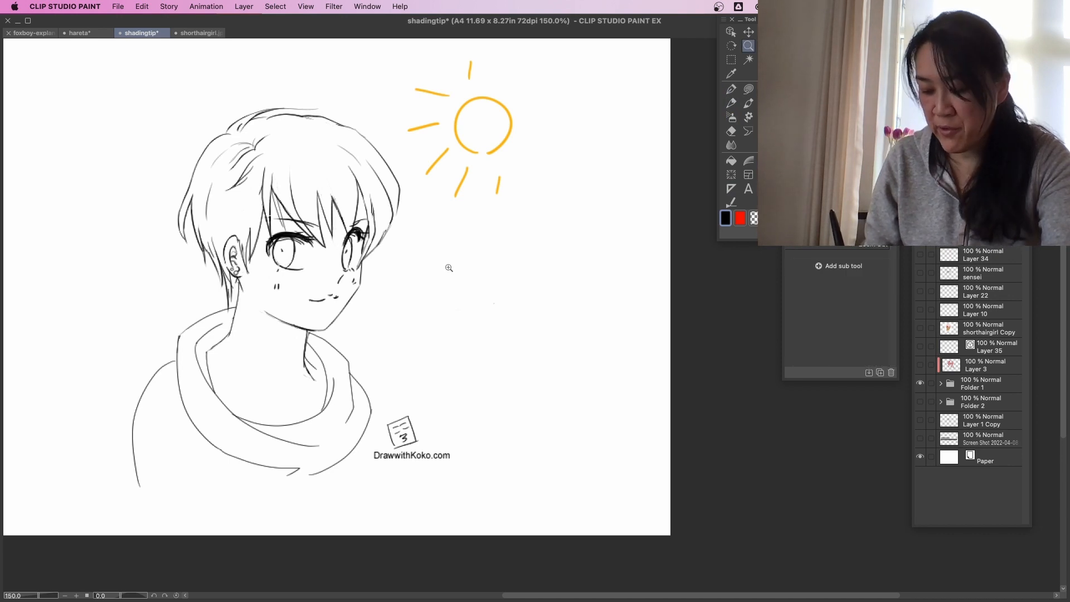
left_click(449, 267)
key("p")
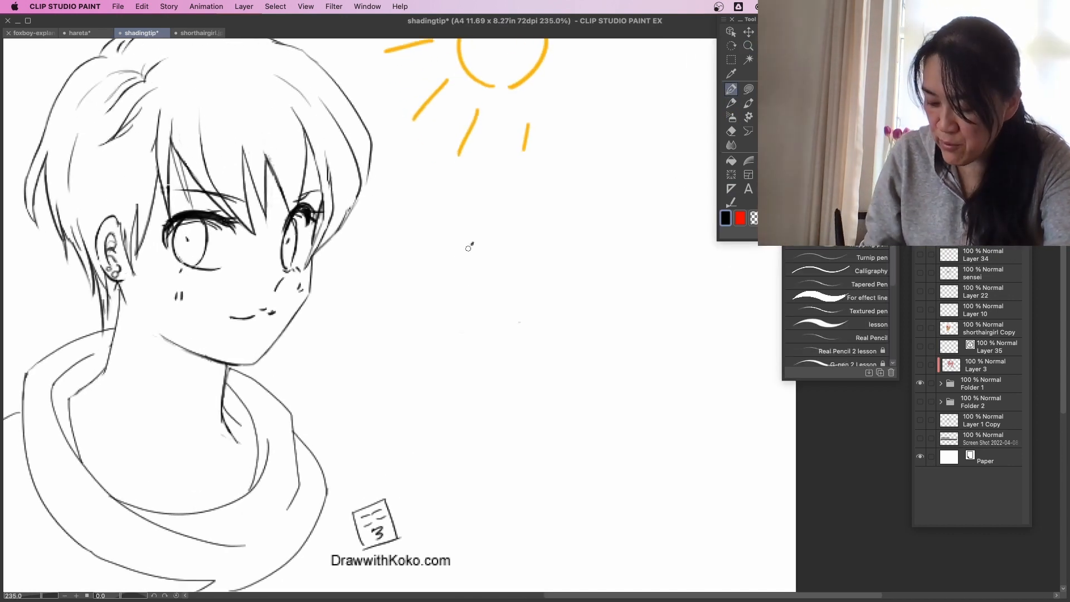
mouse_move(473, 243)
left_mouse_down()
mouse_move(434, 286)
mouse_move(436, 308)
left_mouse_up()
left_click_drag(495, 262, 449, 320)
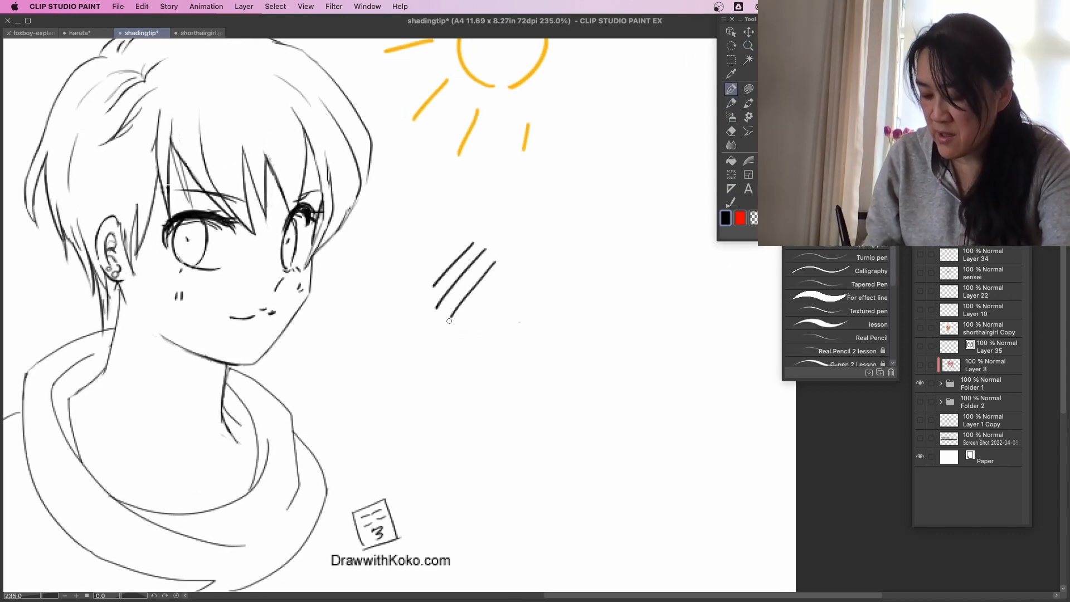
left_click_drag(507, 273, 463, 333)
left_click_drag(514, 287, 481, 337)
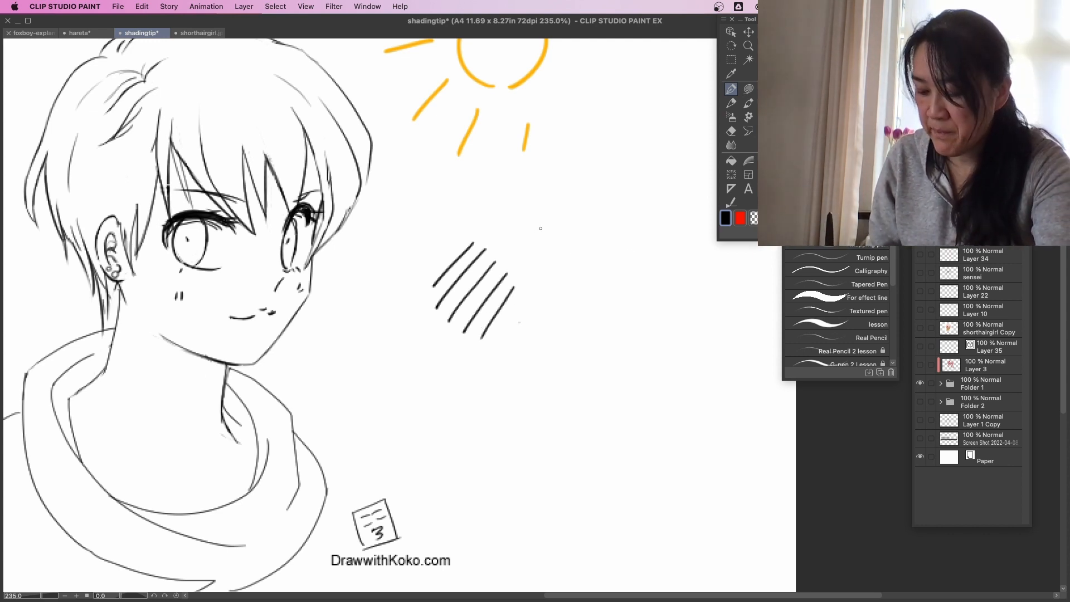
Draw further practice swatches of thin, closely spaced black hatch lines above and beside the thick one, keeping the lines even in length.
left_click_drag(508, 213, 546, 202)
left_click_drag(510, 220, 551, 213)
left_click_drag(516, 231, 551, 223)
left_click_drag(517, 240, 551, 228)
left_click_drag(519, 244, 550, 234)
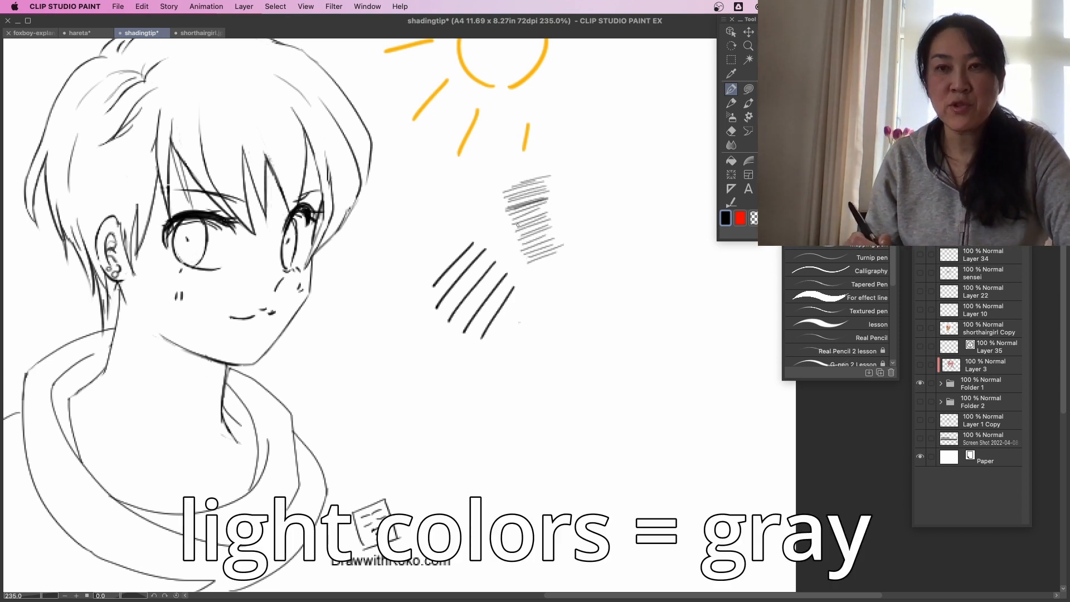
mouse_move(527, 289)
left_mouse_down()
mouse_move(562, 266)
mouse_move(580, 283)
left_mouse_up()
left_click_drag(556, 314, 578, 293)
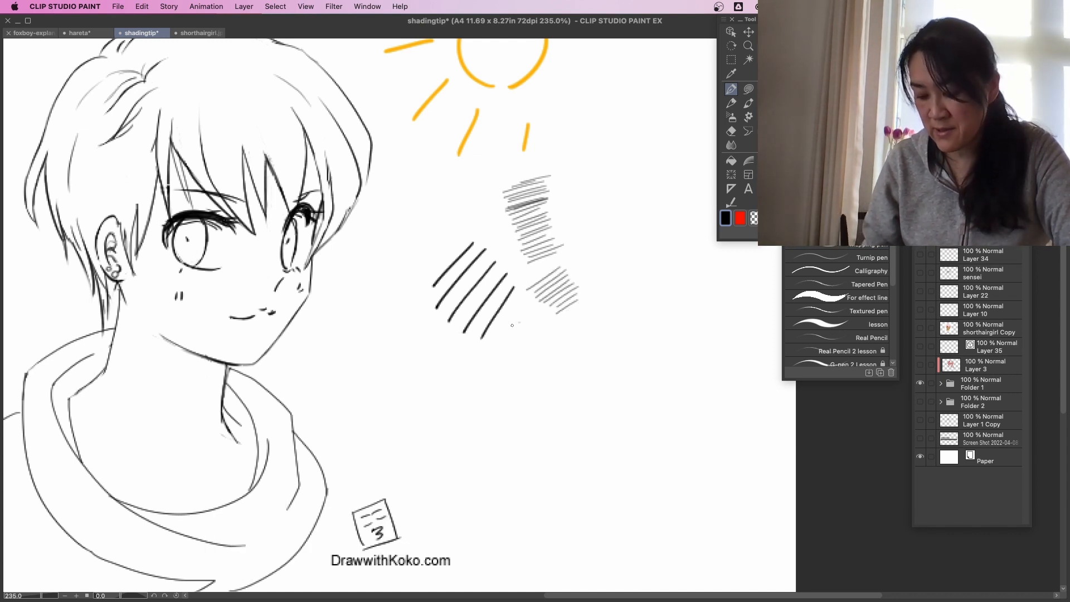
mouse_move(512, 325)
left_mouse_down()
mouse_move(544, 317)
mouse_move(556, 355)
left_mouse_up()
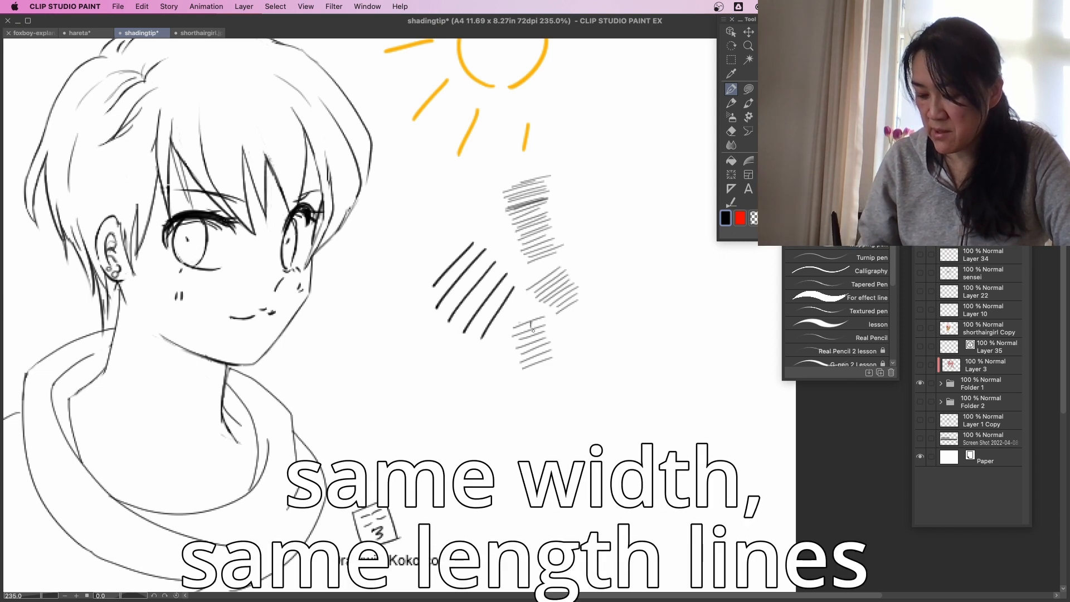
Mark the lowest black swatch in red and draw a red example of hatch lines with uneven lengths and spacing beside it.
key("x")
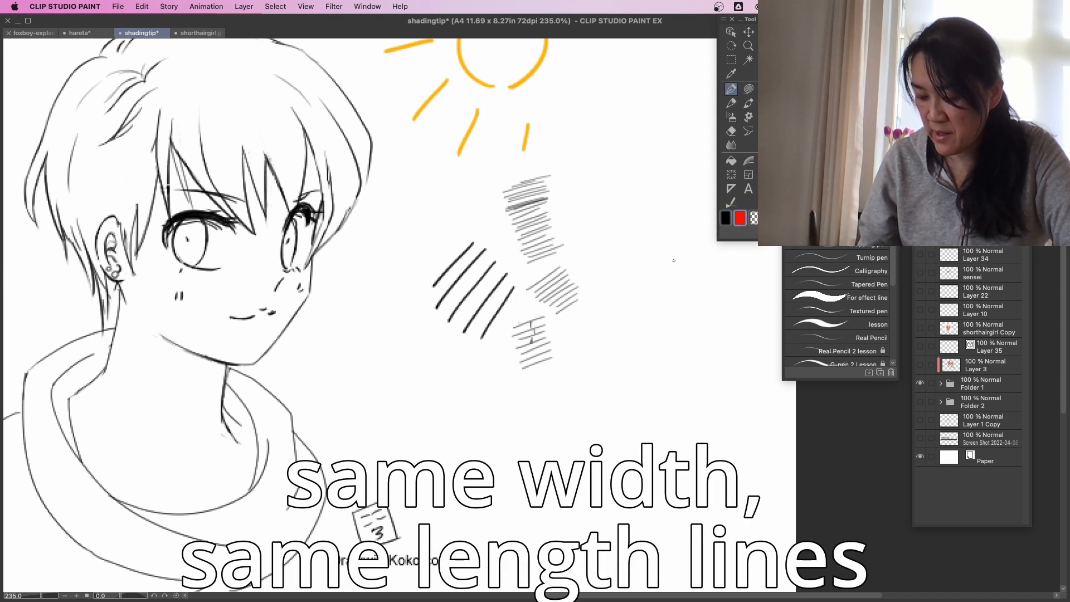
mouse_move(537, 348)
left_mouse_down()
mouse_move(536, 362)
mouse_move(607, 333)
left_mouse_up()
mouse_move(565, 350)
left_mouse_down()
mouse_move(609, 340)
mouse_move(619, 357)
left_mouse_up()
mouse_move(564, 381)
left_mouse_down()
mouse_move(630, 369)
mouse_move(624, 378)
left_mouse_up()
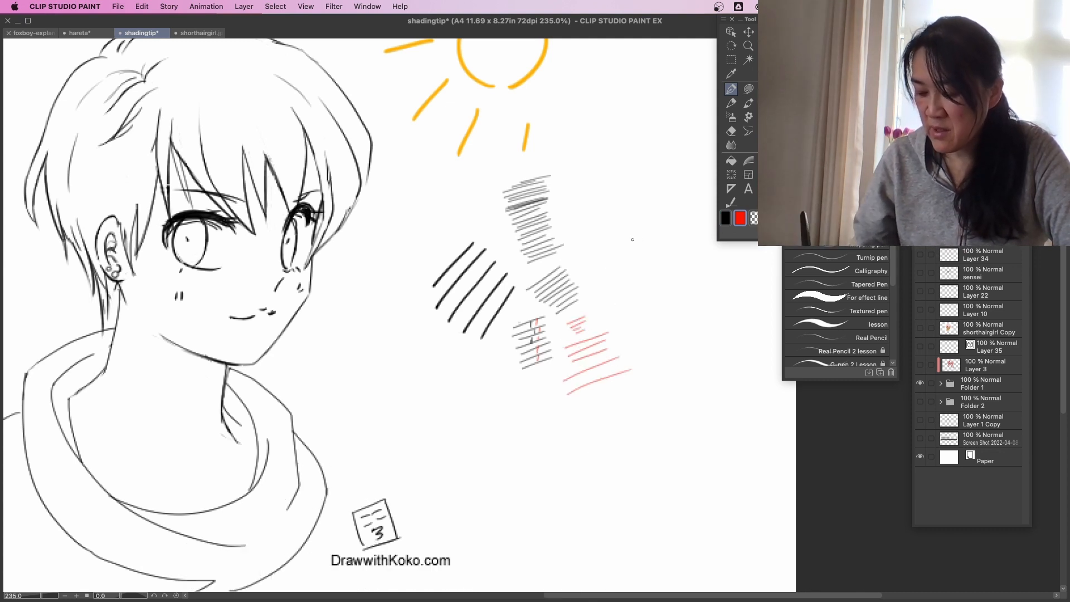
Draw a red practice swatch of short hatch lines joined in overlapping rows, above the uneven red example.
left_click_drag(600, 270, 629, 258)
mouse_move(599, 275)
left_mouse_down()
mouse_move(631, 264)
mouse_move(623, 273)
left_mouse_up()
left_click_drag(605, 287, 625, 279)
left_click_drag(622, 273, 637, 273)
left_click_drag(607, 289, 640, 285)
left_click_drag(611, 305, 642, 295)
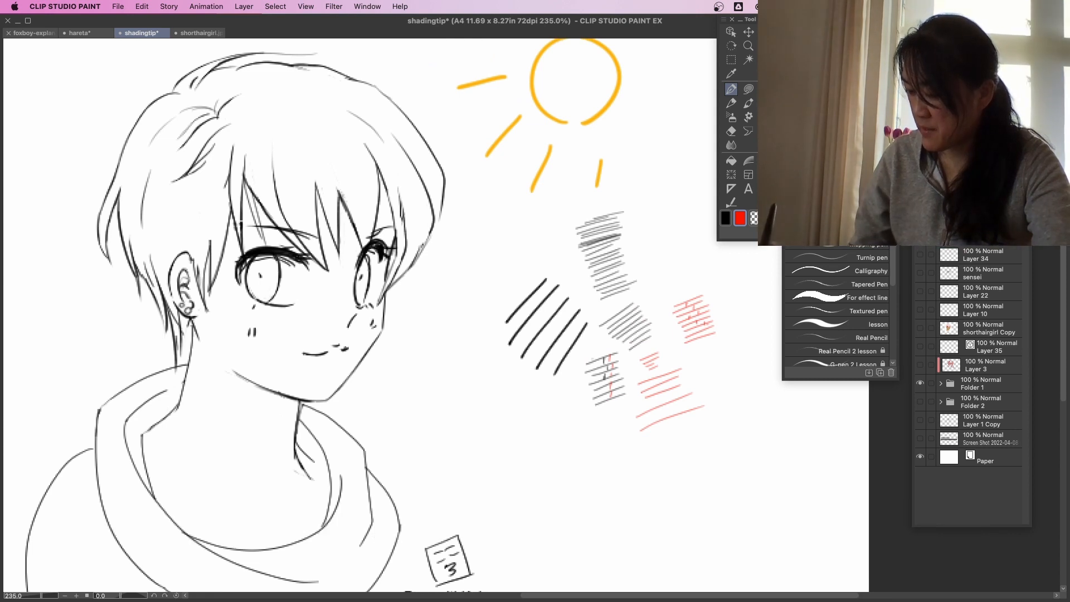
Add a new layer for the portrait shading, hide the practice swatches, and ready the pen with black.
key("super+shift+n")
left_click_drag(445, 437, 493, 453)
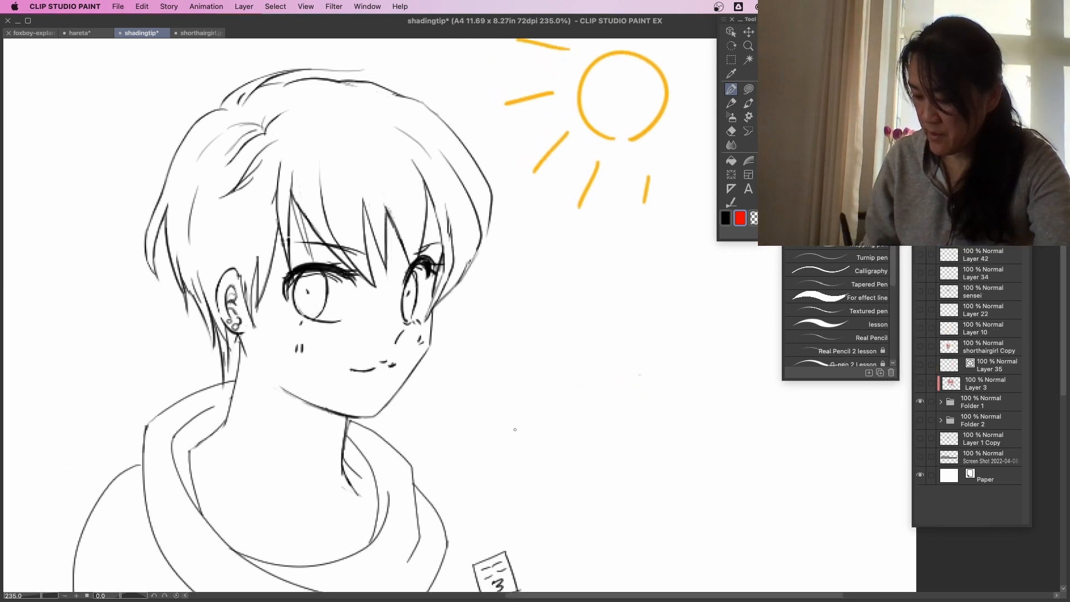
left_click(726, 216)
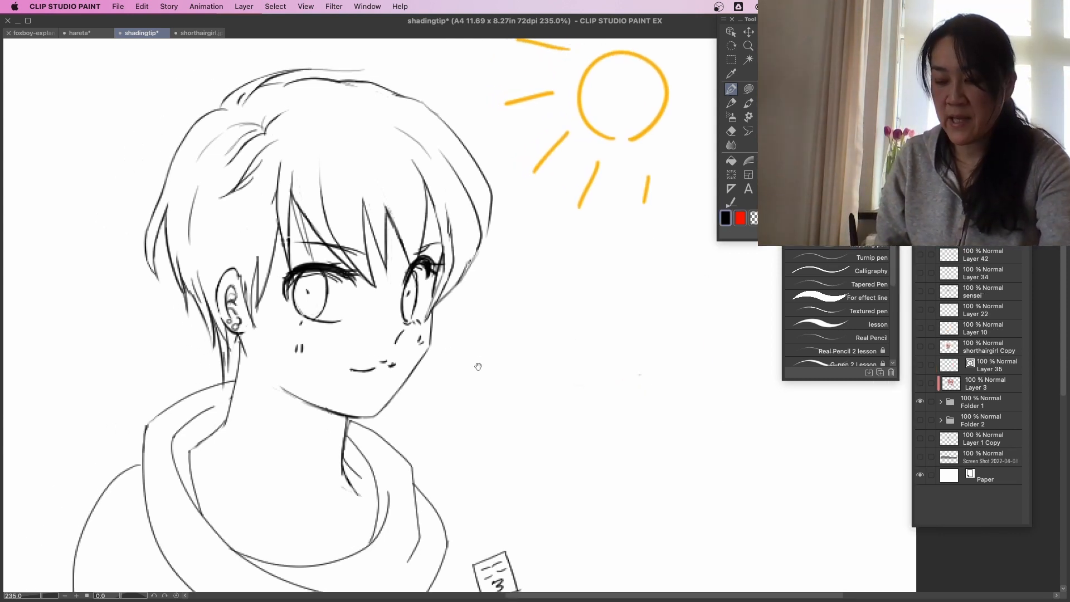
left_click_drag(489, 349, 434, 399)
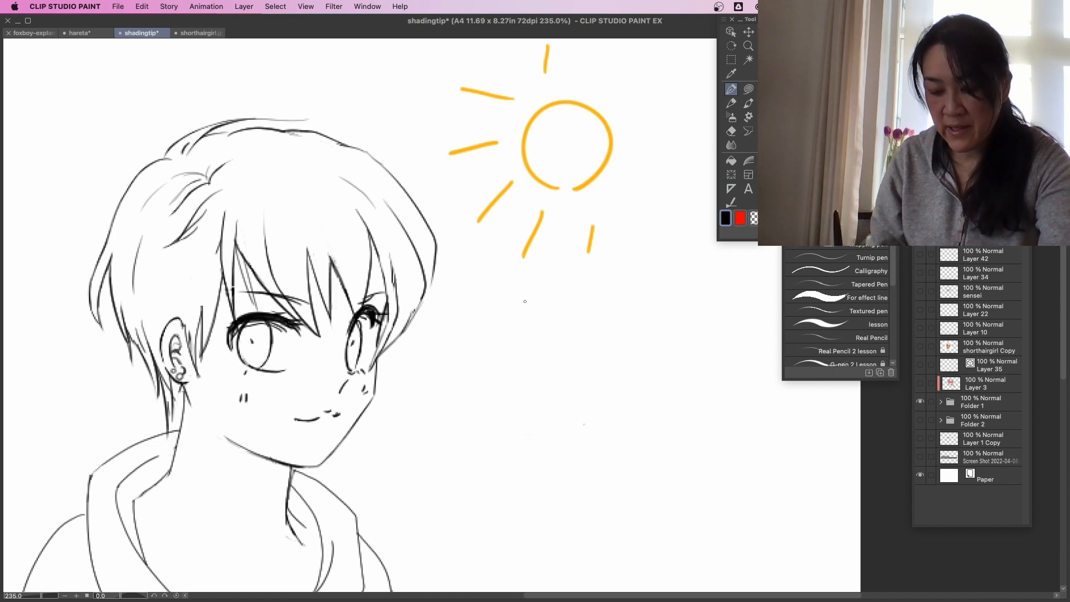
key("super+space")
left_click_drag(479, 333, 498, 335)
left_click_drag(444, 388, 485, 410)
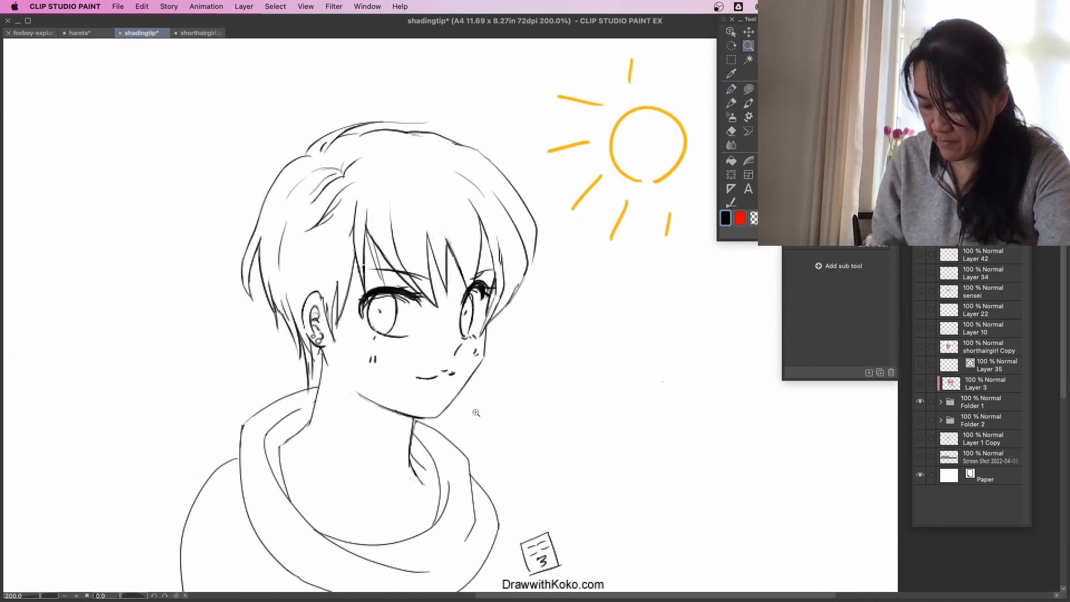
left_click(476, 413)
key("p")
left_click(739, 220)
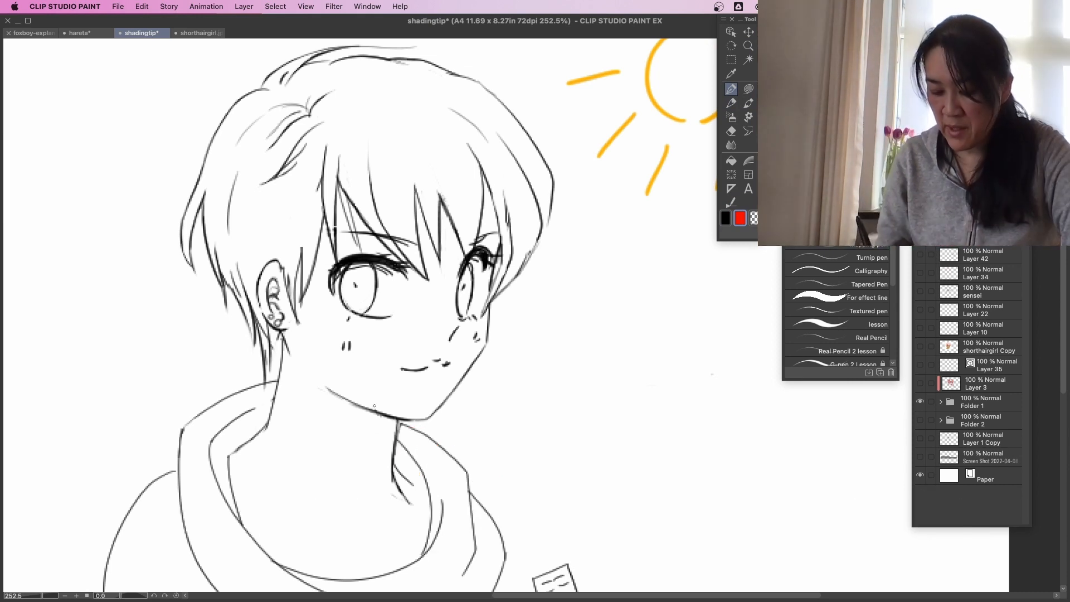
left_click_drag(286, 355, 282, 363)
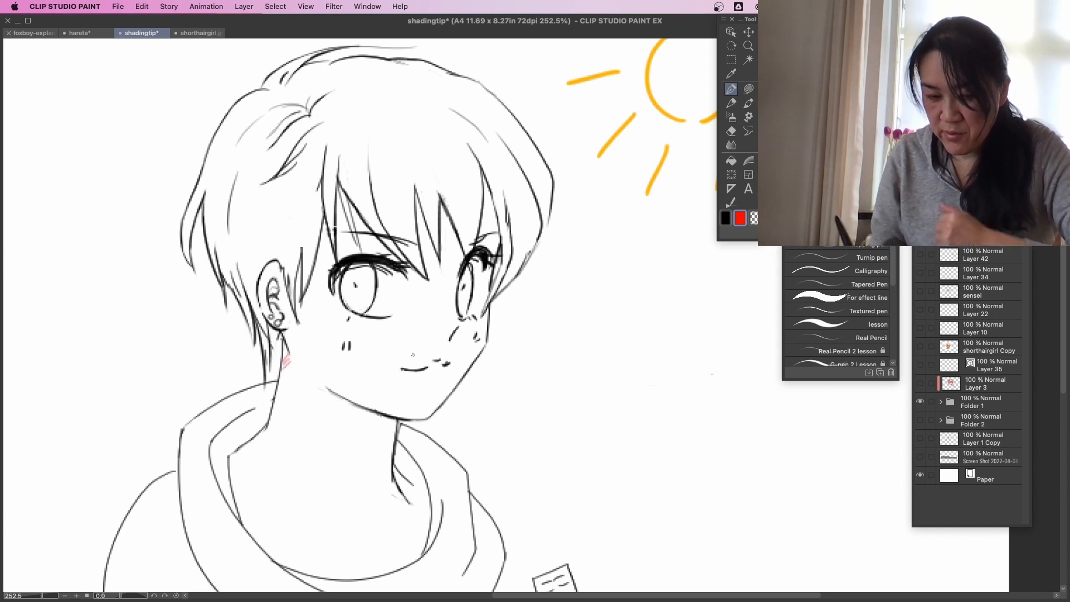
key("super+z")
Hatch the neck shadows in black below the ear and under the chin.
left_click(729, 224)
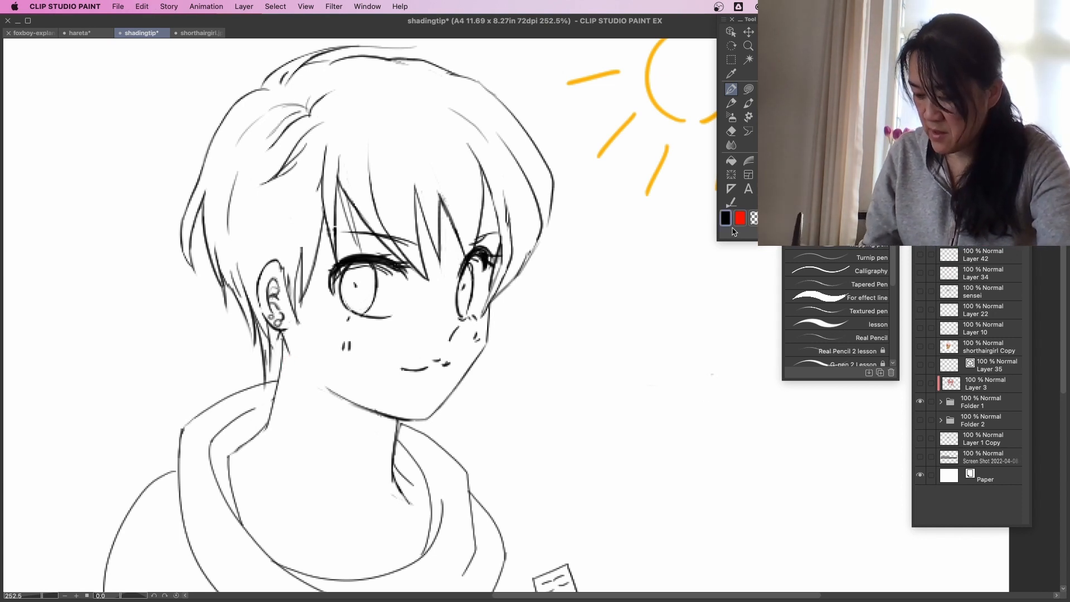
mouse_move(291, 361)
left_mouse_down()
mouse_move(281, 371)
mouse_move(289, 383)
left_mouse_up()
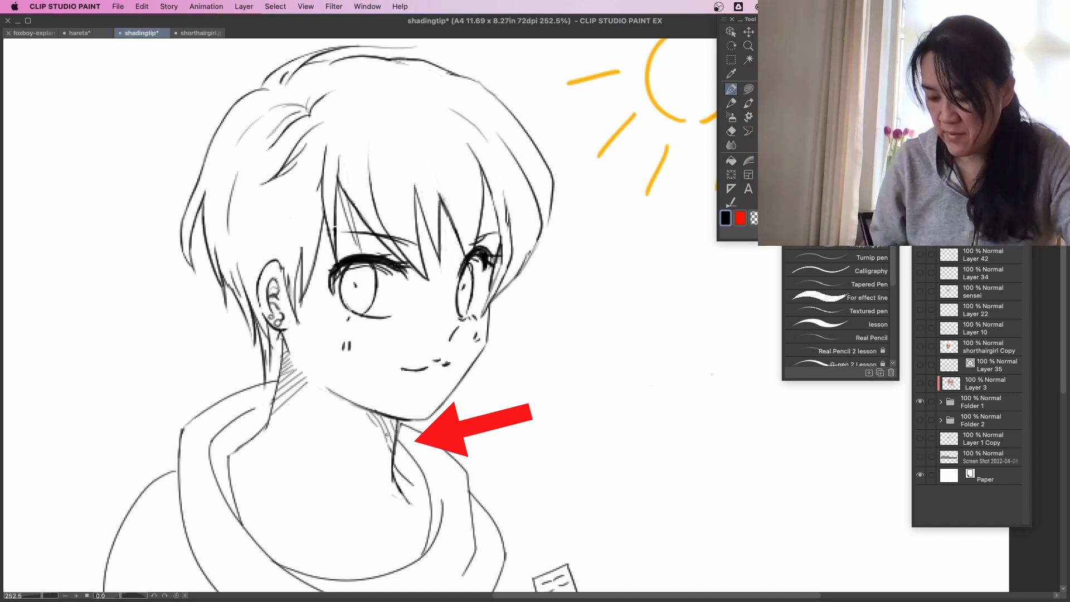
Draw a straight diagonal light-direction line from the sun towards the chin and mark the lit chin corner in red.
left_click_drag(615, 219, 474, 419)
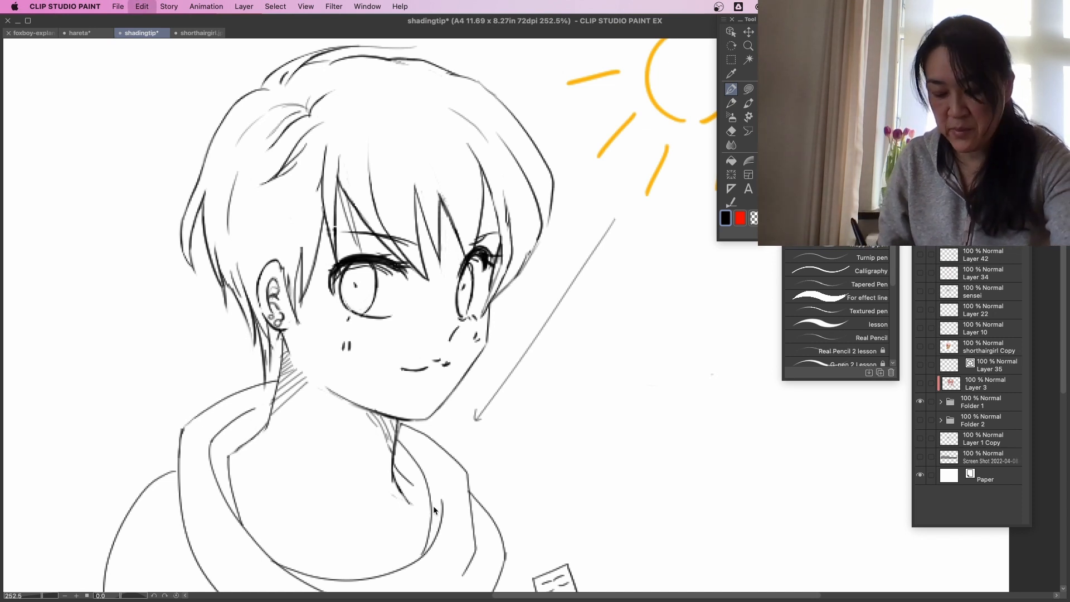
key("ctrl+z")
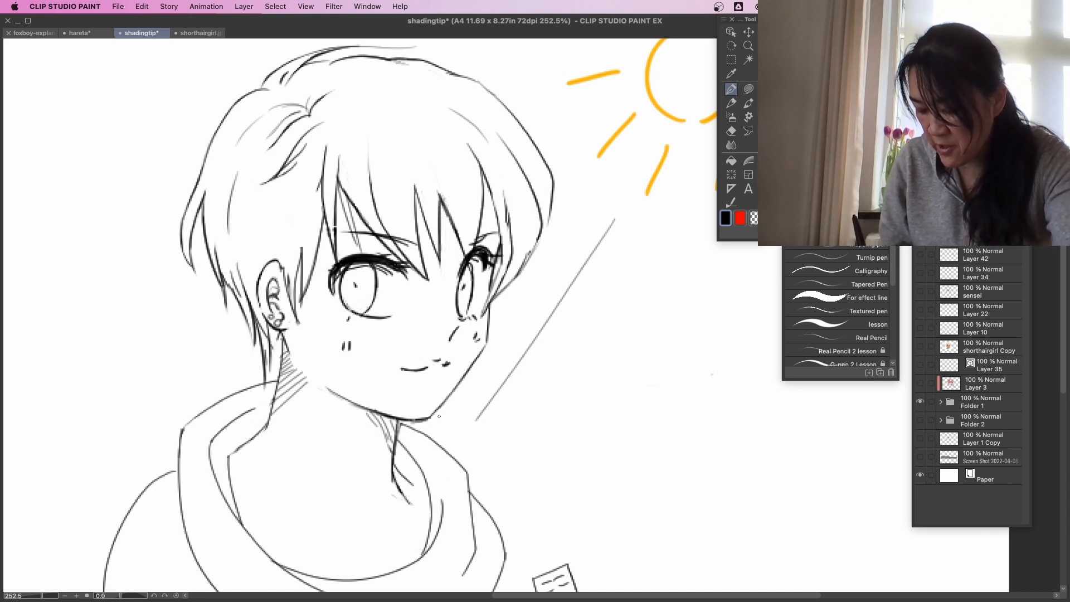
key("x")
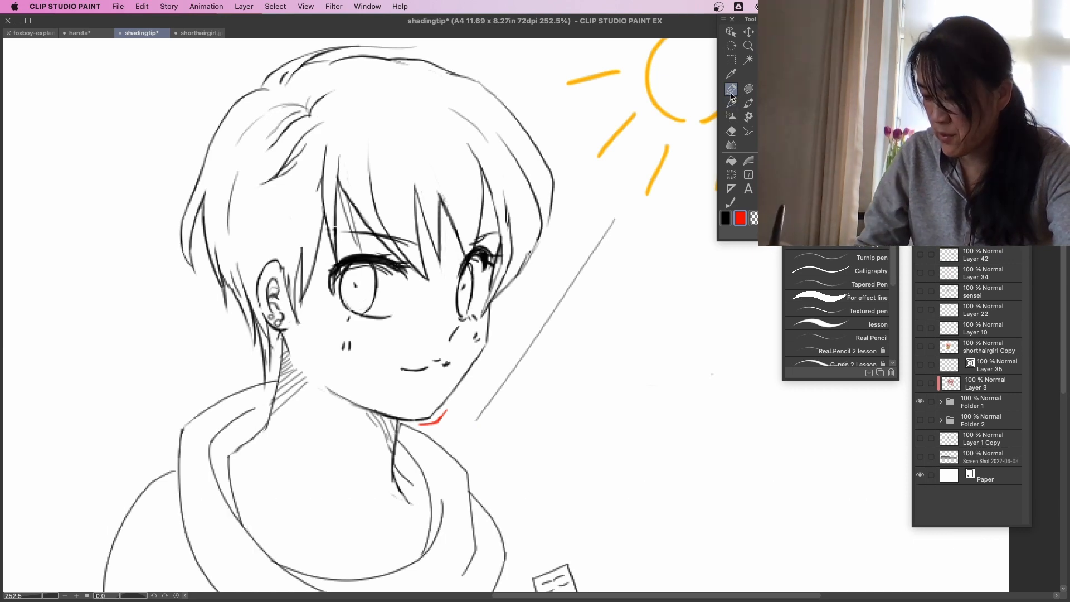
key("x")
Hatch thin black shadows beneath the fringe, inside the ear, under the nose, on the upper lip and along the back hair.
scroll(323, 388, "up", 2)
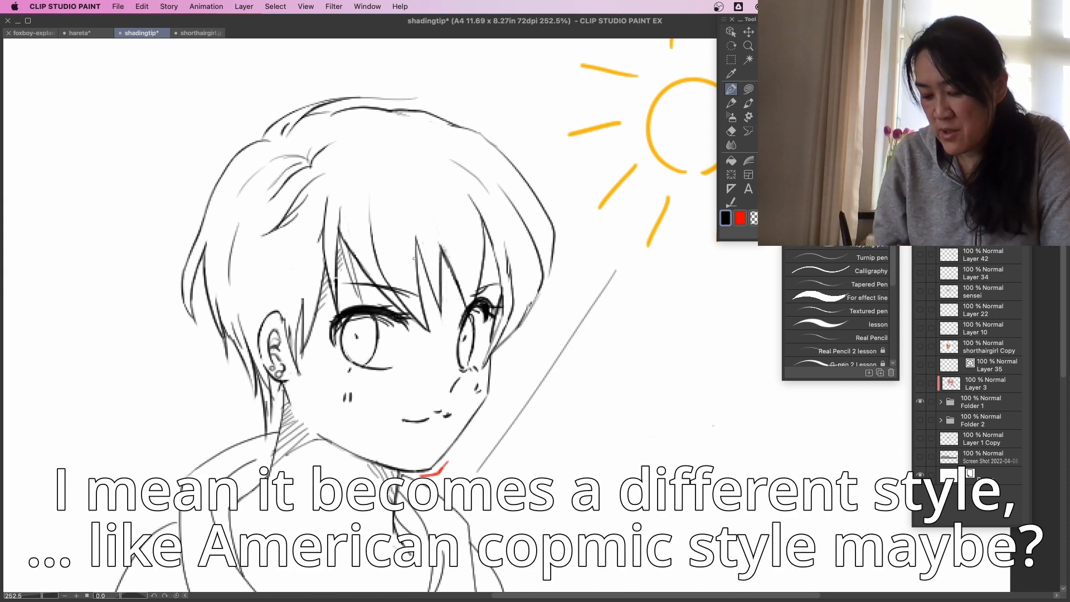
left_click_drag(269, 333, 285, 362)
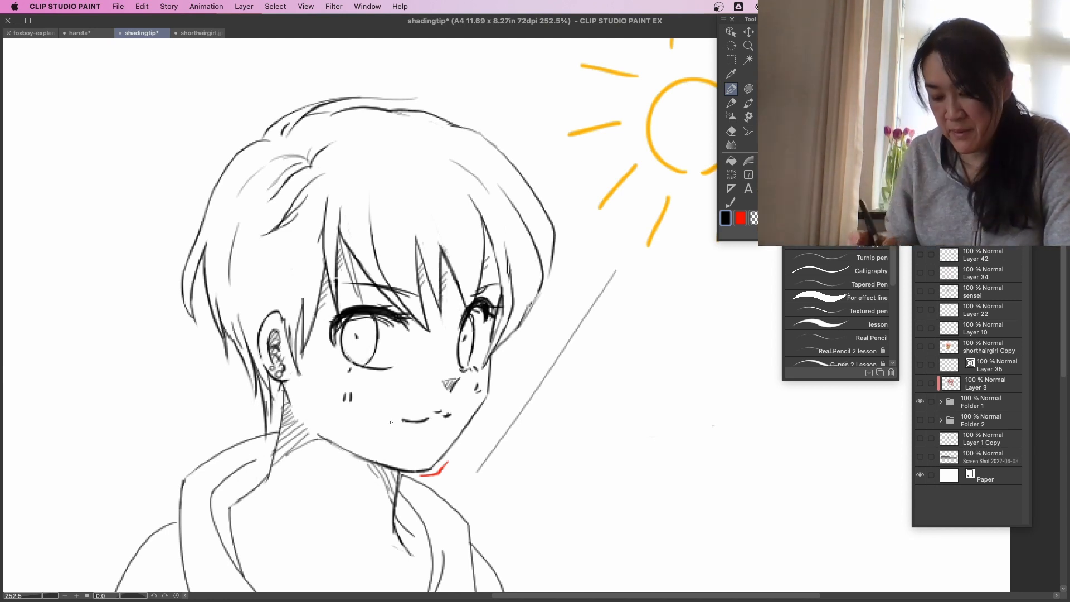
left_click_drag(430, 418, 435, 414)
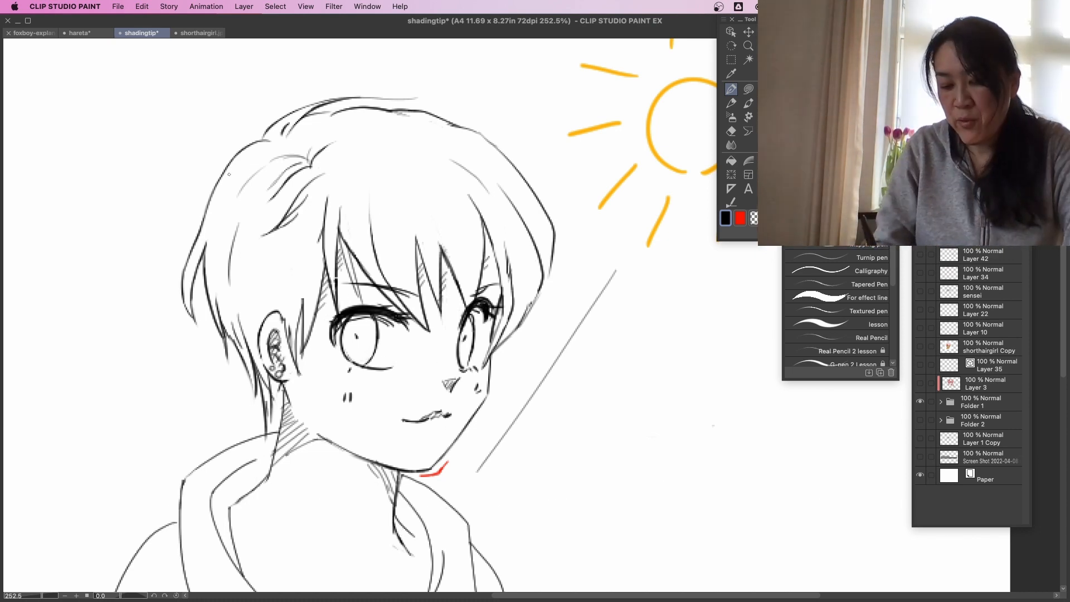
mouse_move(211, 218)
left_mouse_down()
mouse_move(184, 260)
mouse_move(181, 288)
left_mouse_up()
mouse_move(229, 238)
left_mouse_down()
mouse_move(218, 265)
mouse_move(230, 340)
left_mouse_up()
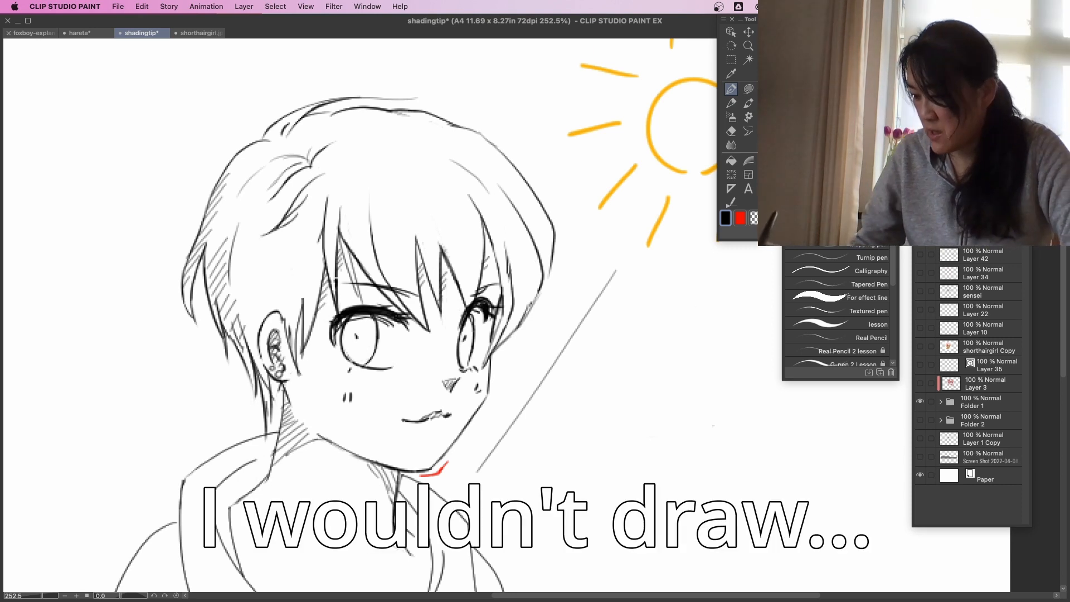
Add a new layer and hatch the whole side of the hair with long diagonal lines from the crown to the ear.
key("super+shift+n")
mouse_move(306, 154)
left_mouse_down()
mouse_move(212, 218)
mouse_move(202, 239)
left_mouse_up()
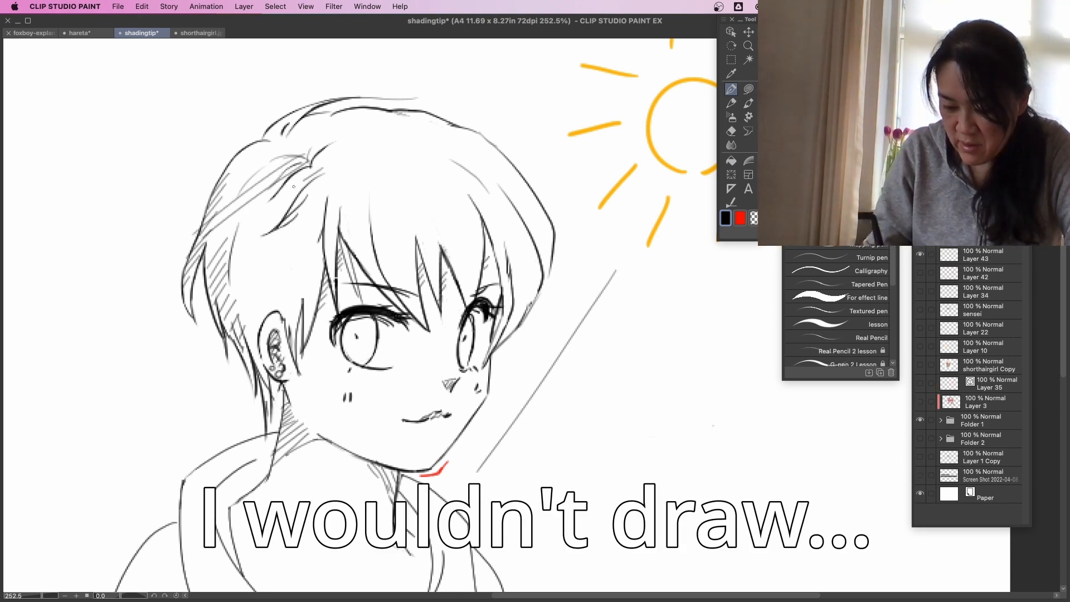
left_click_drag(304, 179, 216, 245)
mouse_move(314, 189)
left_mouse_down()
mouse_move(223, 255)
mouse_move(223, 272)
left_mouse_up()
left_click_drag(317, 215, 228, 283)
mouse_move(318, 245)
left_mouse_down()
mouse_move(234, 313)
mouse_move(244, 315)
left_mouse_up()
mouse_move(320, 272)
left_mouse_down()
mouse_move(259, 323)
mouse_move(280, 322)
left_mouse_up()
left_click_drag(305, 311, 296, 323)
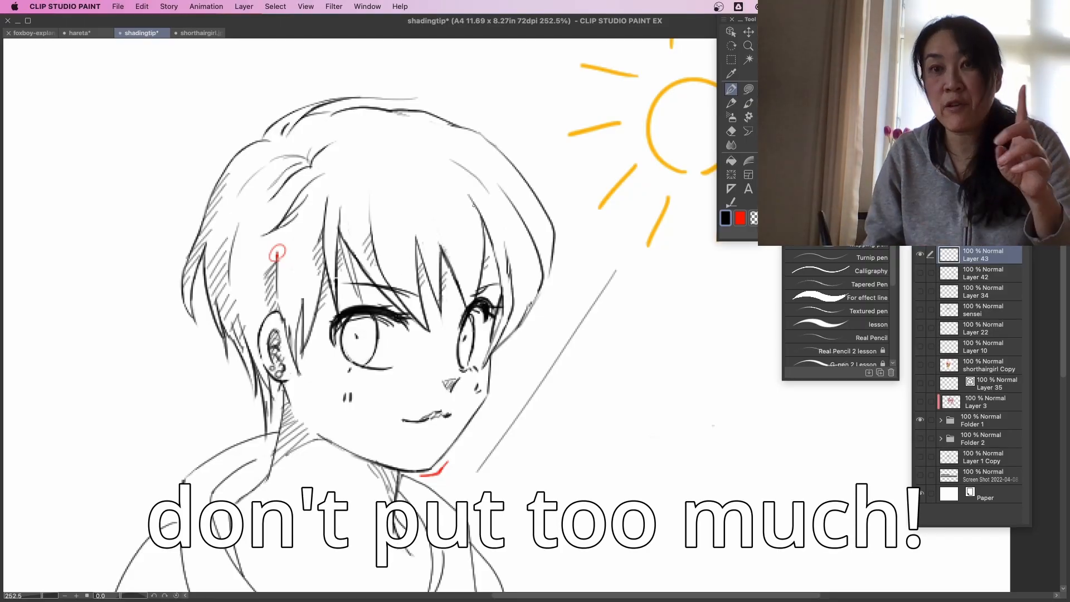
Hatch short black shadows along the hair strand above the far eye and around the parting at the crown.
left_click_drag(471, 200, 467, 213)
left_click_drag(478, 208, 471, 218)
left_click_drag(480, 214, 474, 229)
left_click_drag(482, 225, 477, 234)
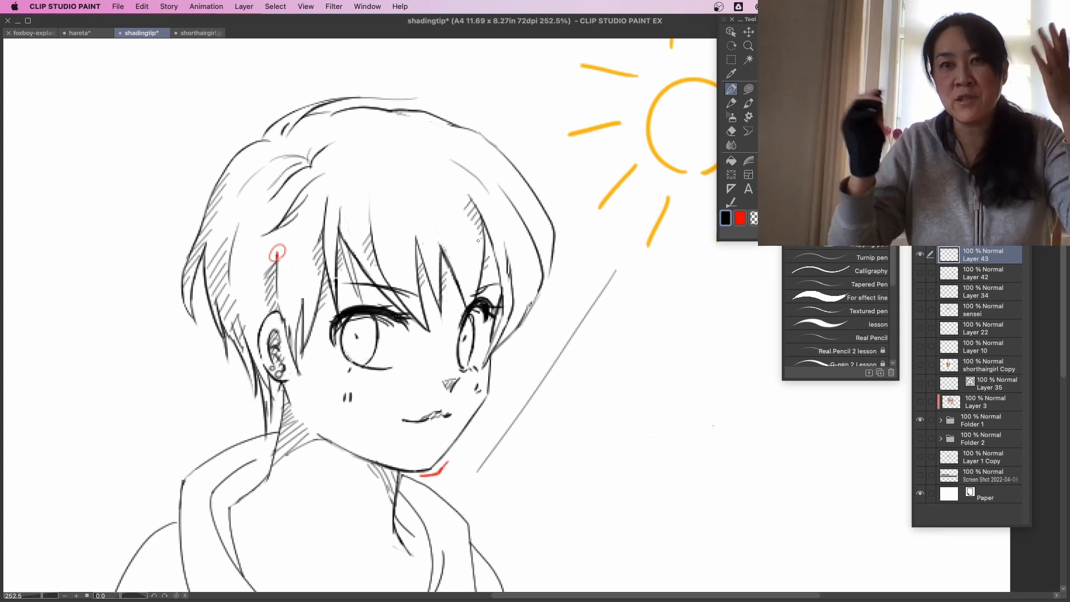
mouse_move(273, 164)
left_mouse_down()
mouse_move(307, 158)
mouse_move(297, 165)
mouse_move(314, 178)
mouse_move(324, 145)
mouse_move(331, 157)
left_mouse_up()
left_click_drag(310, 164, 331, 150)
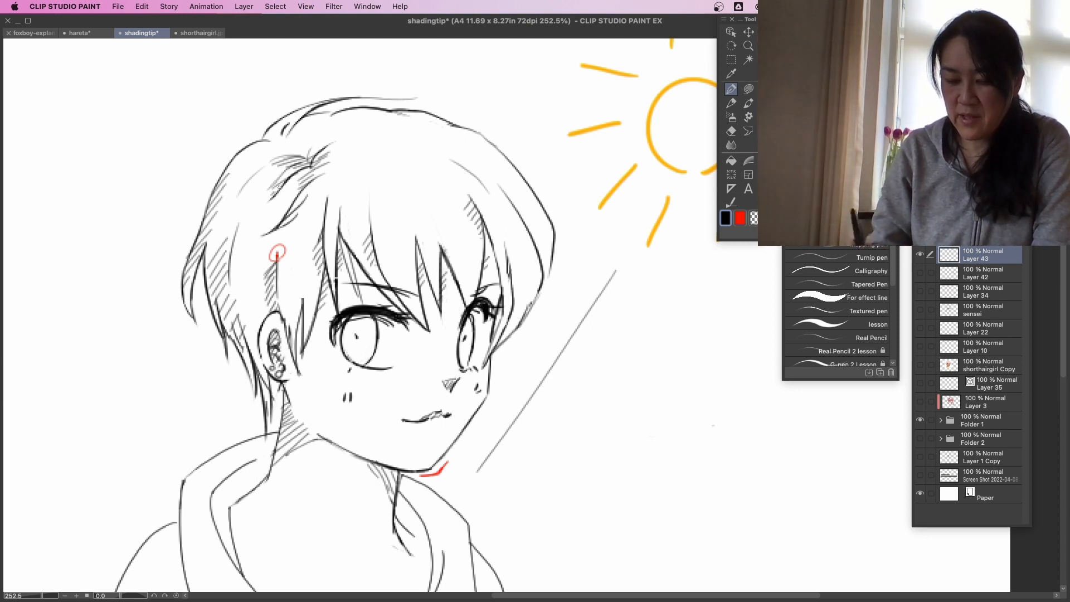
Hatch the inner rim of the hood on both sides of the neck with short black lines.
scroll(499, 423, "down", 10)
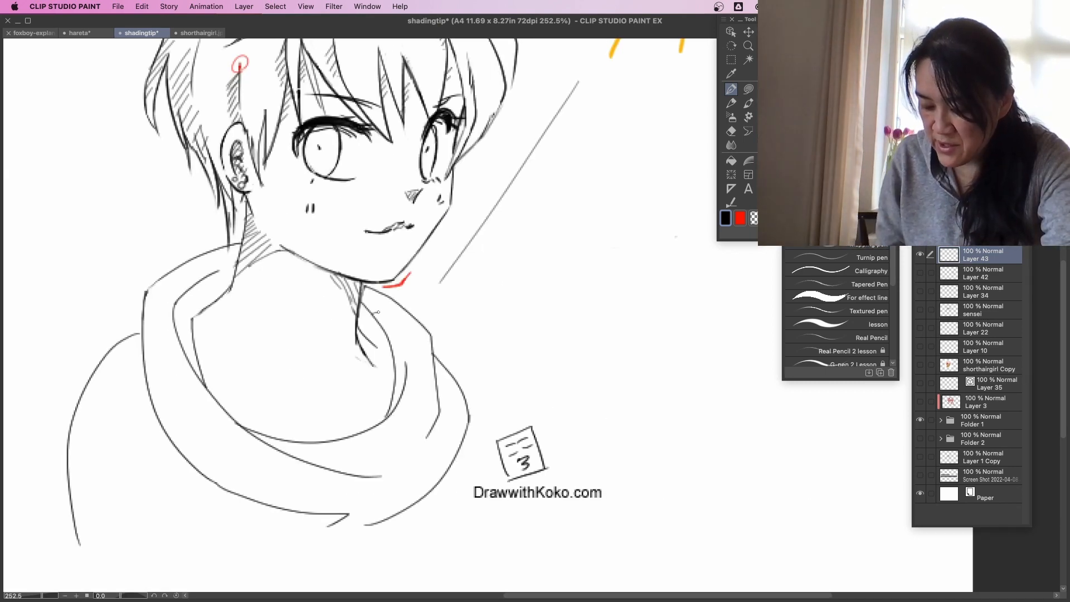
mouse_move(377, 313)
left_mouse_down()
mouse_move(404, 348)
mouse_move(388, 413)
left_mouse_up()
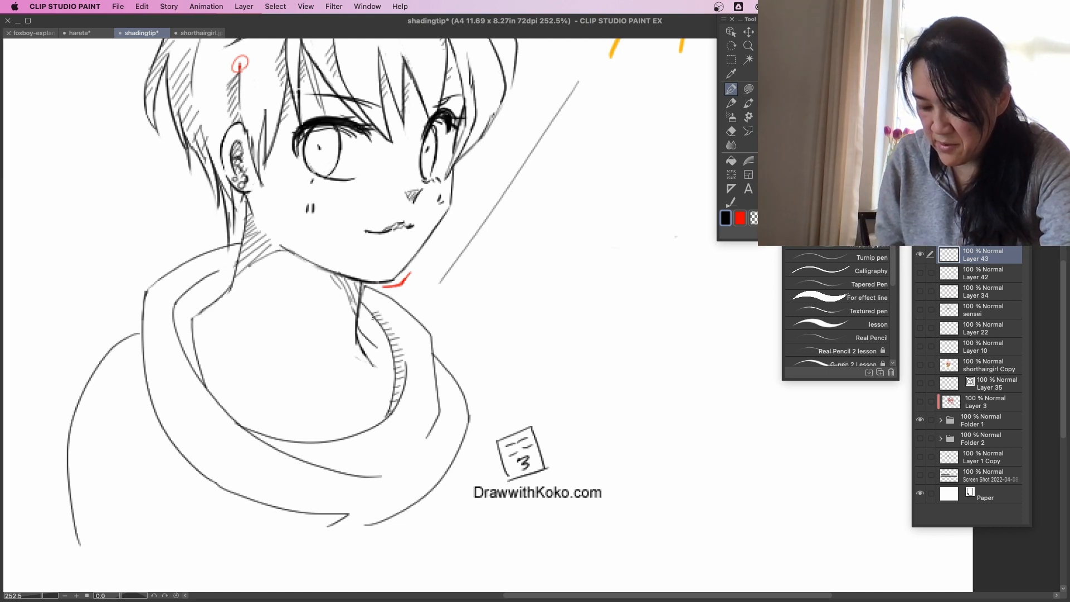
left_click_drag(441, 455, 561, 410)
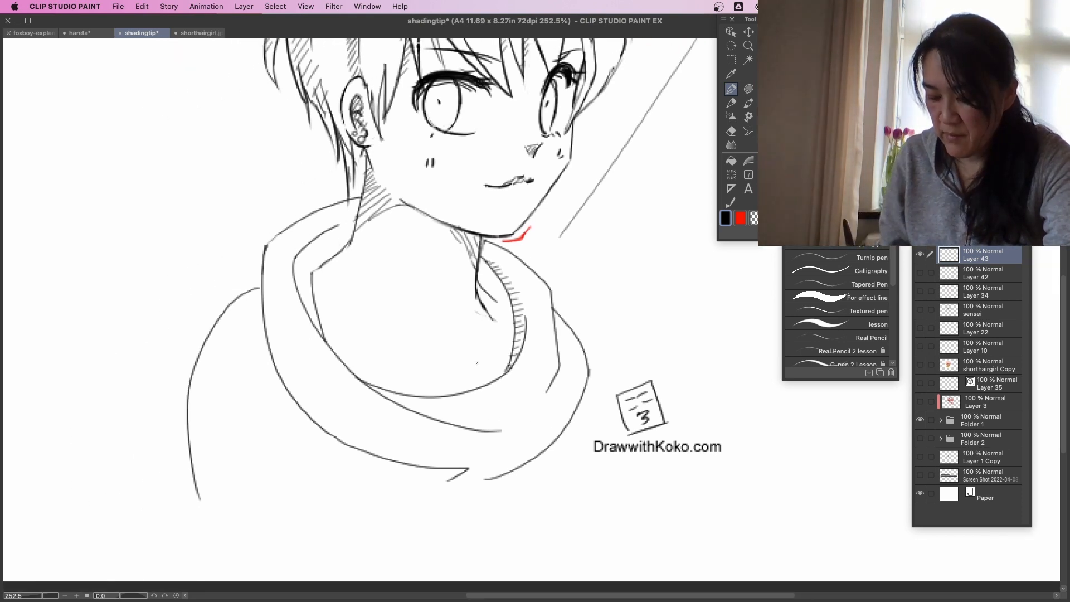
mouse_move(326, 232)
left_mouse_down()
mouse_move(306, 262)
mouse_move(304, 294)
left_mouse_up()
left_click_drag(312, 249, 296, 254)
mouse_move(305, 257)
left_mouse_down()
mouse_move(293, 263)
mouse_move(306, 310)
left_mouse_up()
mouse_move(338, 225)
left_mouse_down()
mouse_move(319, 238)
mouse_move(330, 243)
mouse_move(321, 258)
left_mouse_up()
left_click_drag(338, 256, 323, 264)
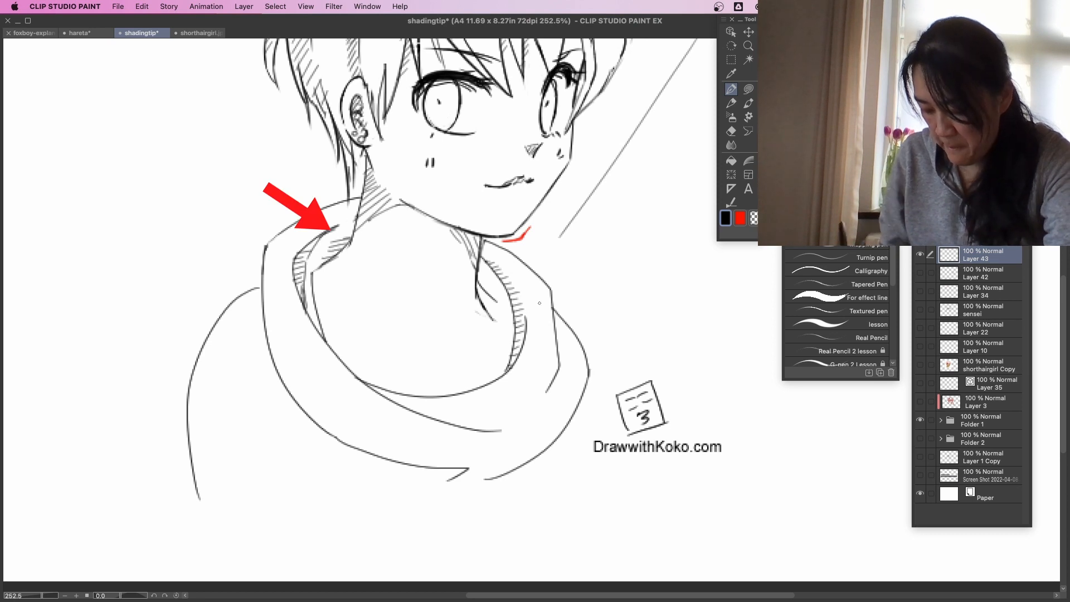
Hatch the hood's outer edge facing away from the sun, its front fold and the tip at its lower edge.
left_click_drag(269, 357, 285, 354)
left_click_drag(272, 361, 293, 369)
left_click_drag(281, 379, 297, 382)
left_click_drag(289, 395, 300, 395)
left_click_drag(296, 403, 310, 401)
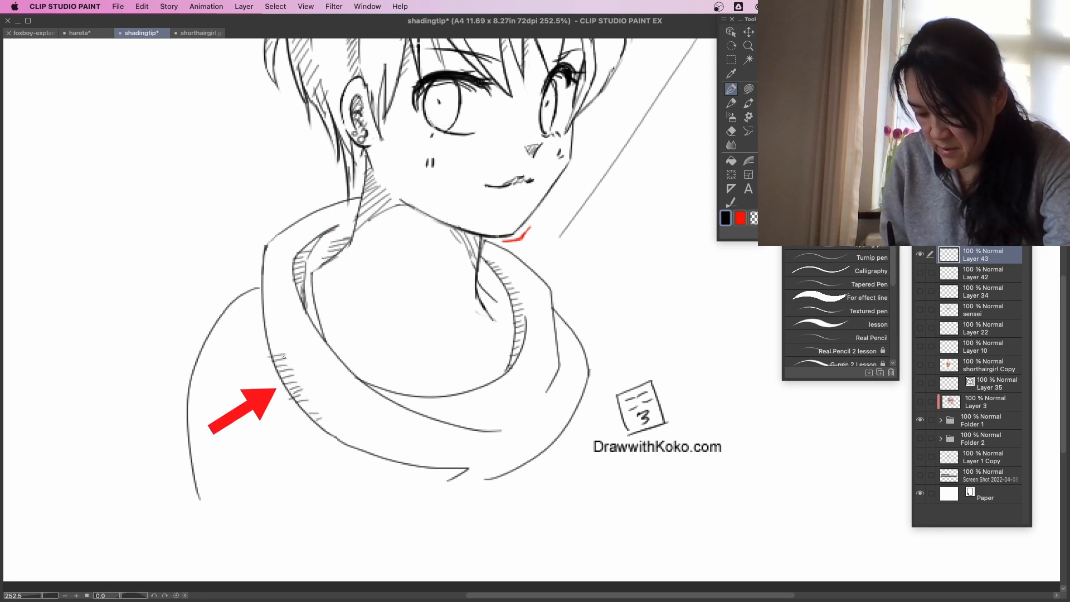
left_click_drag(378, 390, 399, 399)
left_click_drag(392, 396, 414, 410)
left_click_drag(408, 405, 442, 417)
left_click_drag(413, 458, 427, 465)
left_click_drag(423, 457, 450, 467)
Hatch the outer edge of the shoulder and sleeve on the side away from the sun with short horizontal lines.
left_click_drag(207, 339, 233, 332)
mouse_move(201, 348)
left_mouse_down()
mouse_move(233, 341)
mouse_move(231, 350)
left_mouse_up()
left_click_drag(192, 368, 222, 370)
mouse_move(188, 389)
left_mouse_down()
mouse_move(218, 382)
mouse_move(217, 390)
left_mouse_up()
mouse_move(187, 407)
left_mouse_down()
mouse_move(216, 398)
mouse_move(211, 409)
left_mouse_up()
left_click_drag(189, 423, 210, 416)
mouse_move(190, 430)
left_mouse_down()
mouse_move(208, 424)
mouse_move(205, 432)
left_mouse_up()
mouse_move(191, 445)
left_mouse_down()
mouse_move(209, 438)
mouse_move(206, 448)
left_mouse_up()
left_click_drag(193, 460, 204, 456)
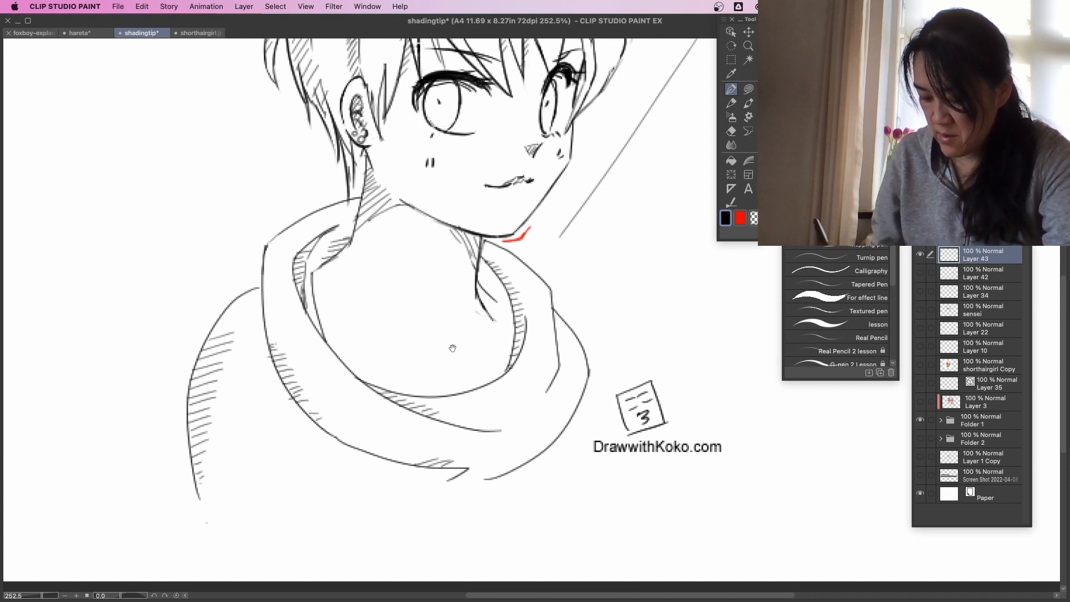
Hide the Layer 43 Copy layer that holds the heavier shading.
mouse_move(449, 346)
left_mouse_down()
mouse_move(468, 492)
mouse_move(418, 512)
left_mouse_up()
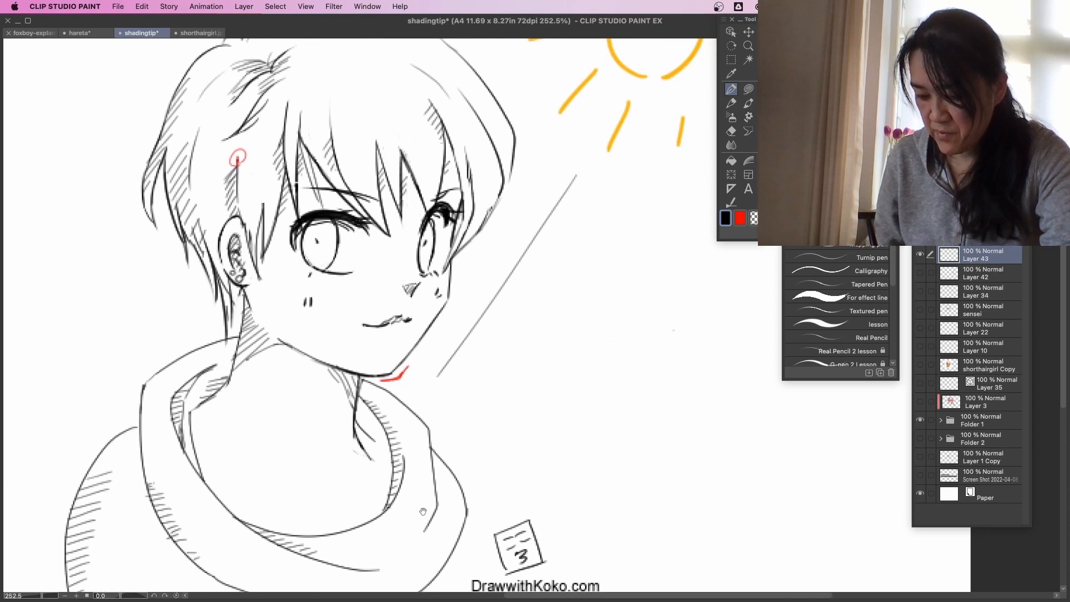
key("slash")
left_click(477, 376, "alt")
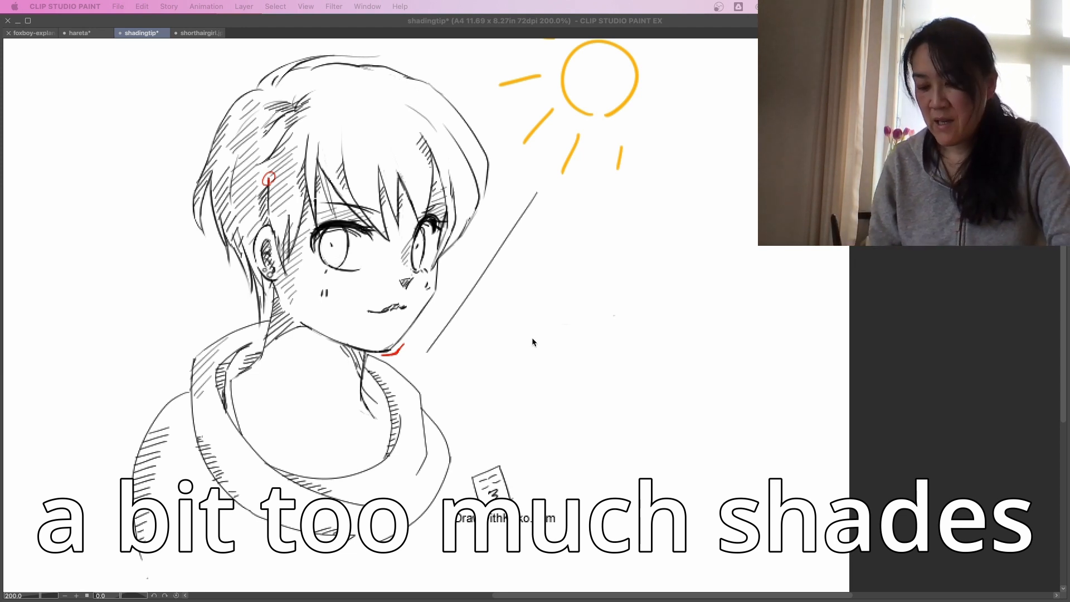
key("Tab")
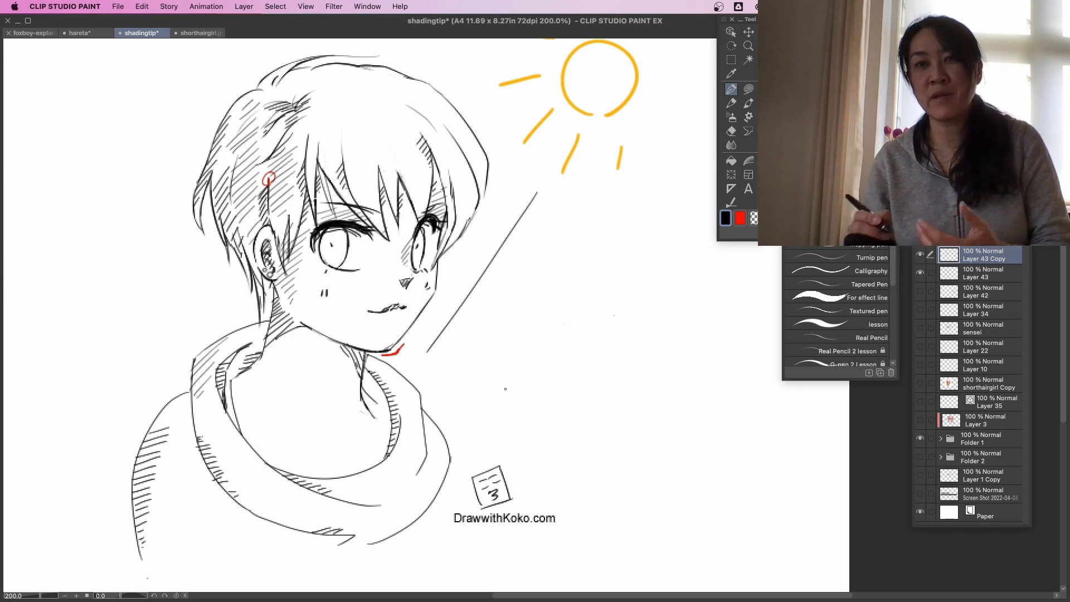
left_click(919, 254)
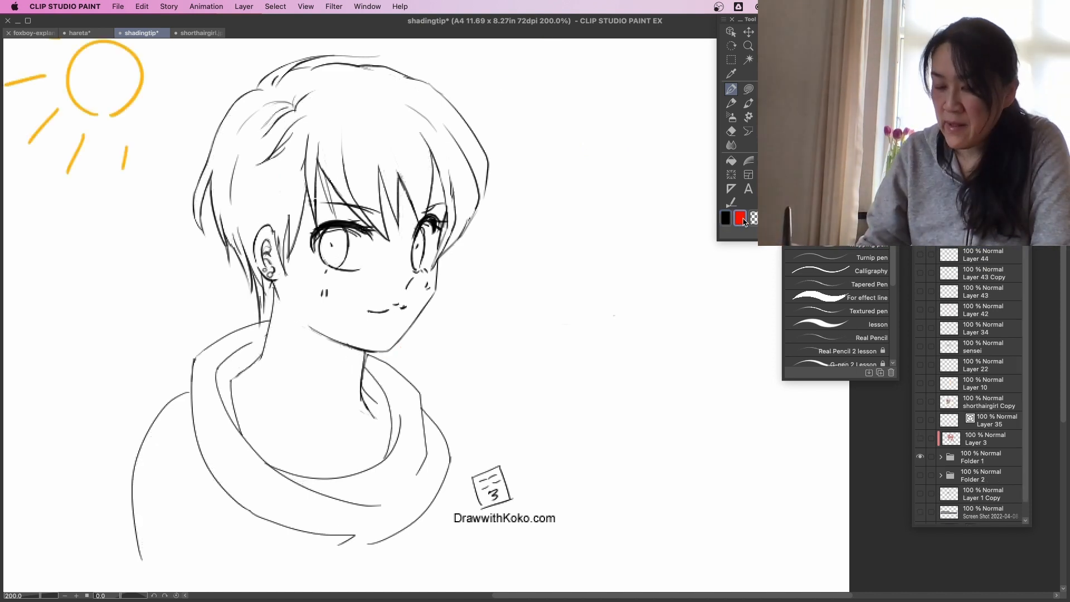
Outline the lit and shaded sides of the portrait in red and fill the side away from the sun with diagonal lines.
mouse_move(234, 78)
left_mouse_down()
mouse_move(205, 112)
mouse_move(120, 415)
mouse_move(154, 535)
mouse_move(212, 471)
mouse_move(279, 336)
mouse_move(303, 235)
mouse_move(291, 147)
mouse_move(235, 68)
mouse_move(324, 104)
mouse_move(357, 228)
mouse_move(374, 461)
mouse_move(521, 489)
mouse_move(535, 214)
mouse_move(391, 58)
mouse_move(474, 98)
left_mouse_up()
left_click_drag(352, 193, 494, 136)
left_click_drag(354, 239, 501, 175)
left_click_drag(361, 274, 531, 206)
left_click_drag(360, 317, 514, 260)
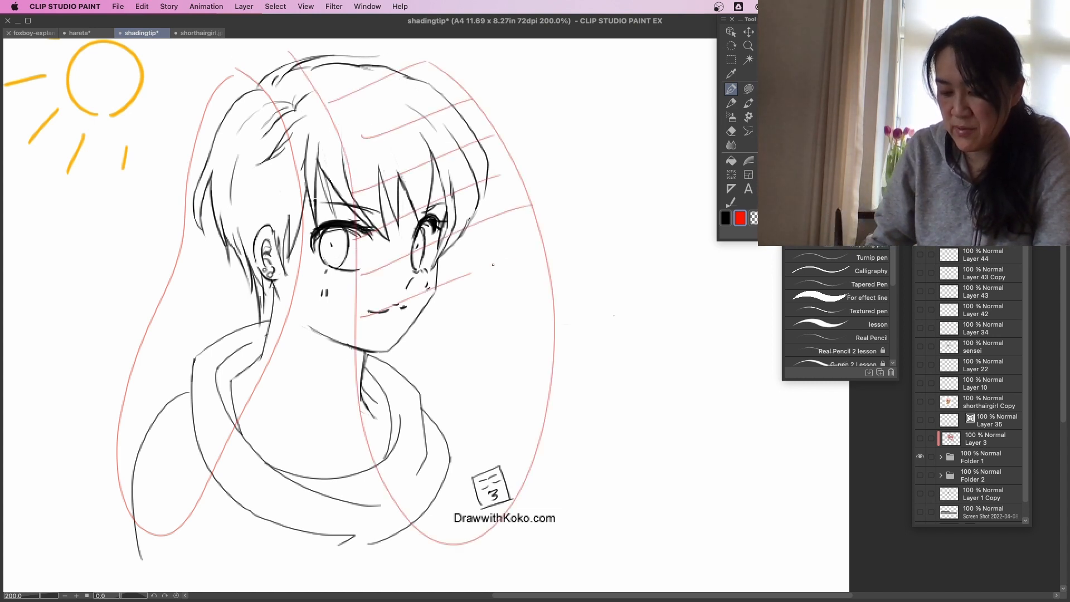
left_click_drag(375, 363, 503, 325)
left_click_drag(386, 417, 549, 359)
left_click_drag(405, 456, 533, 415)
left_click_drag(446, 475, 524, 448)
left_click_drag(456, 504, 522, 476)
left_click_drag(481, 514, 519, 494)
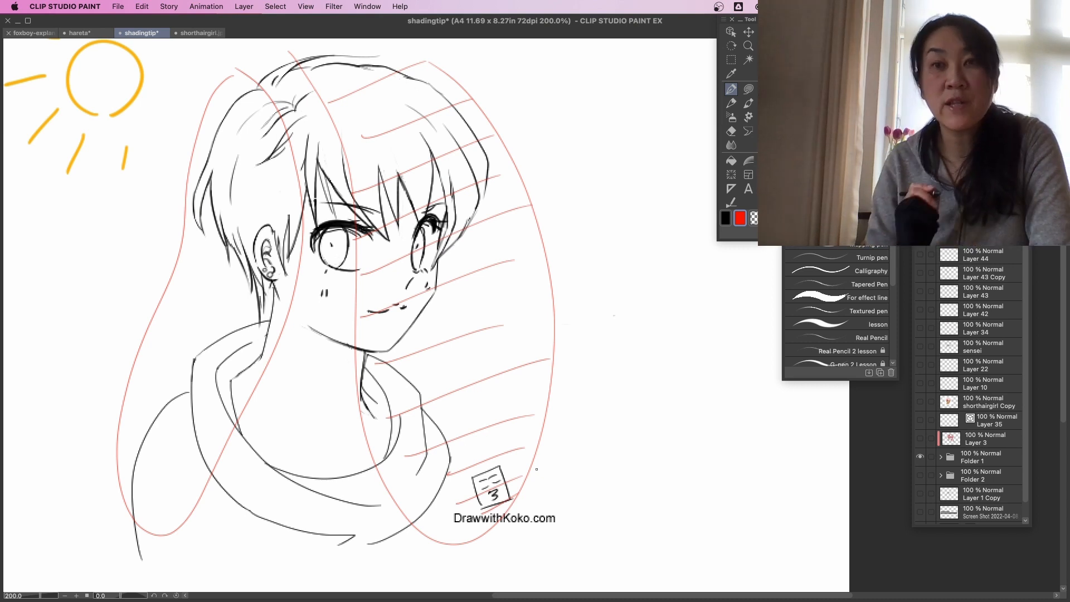
Hatch the neck shadow under the chin and a small shadow on the neck below the ear in black.
left_click_drag(310, 350, 351, 344)
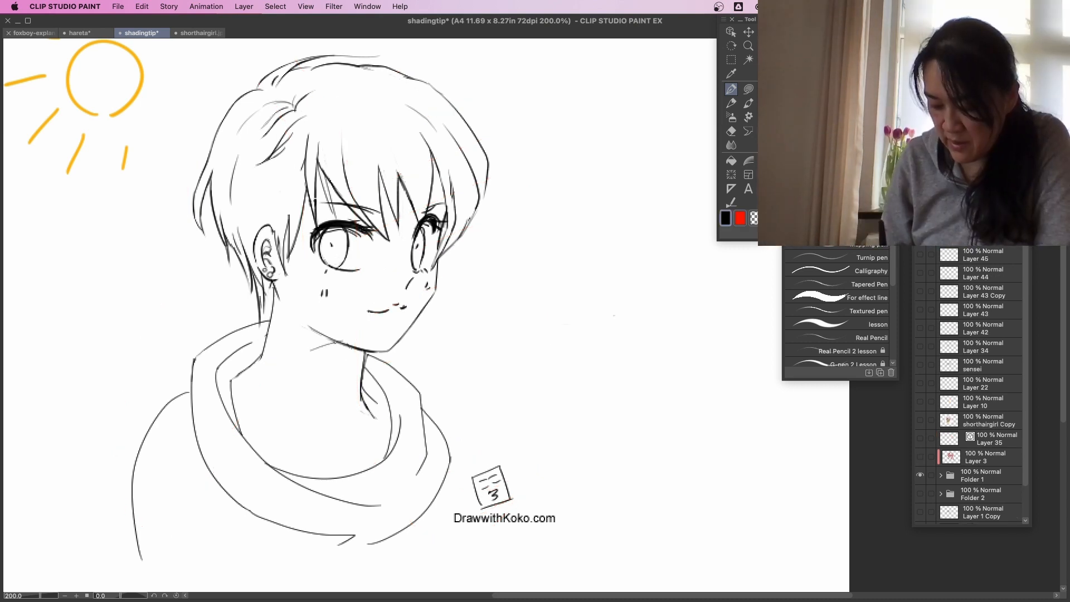
left_click_drag(324, 357, 359, 353)
left_click_drag(332, 368, 361, 363)
left_click_drag(345, 375, 361, 369)
left_click_drag(345, 380, 362, 381)
left_click_drag(351, 391, 361, 394)
left_click_drag(306, 338, 319, 334)
left_click_drag(276, 299, 268, 319)
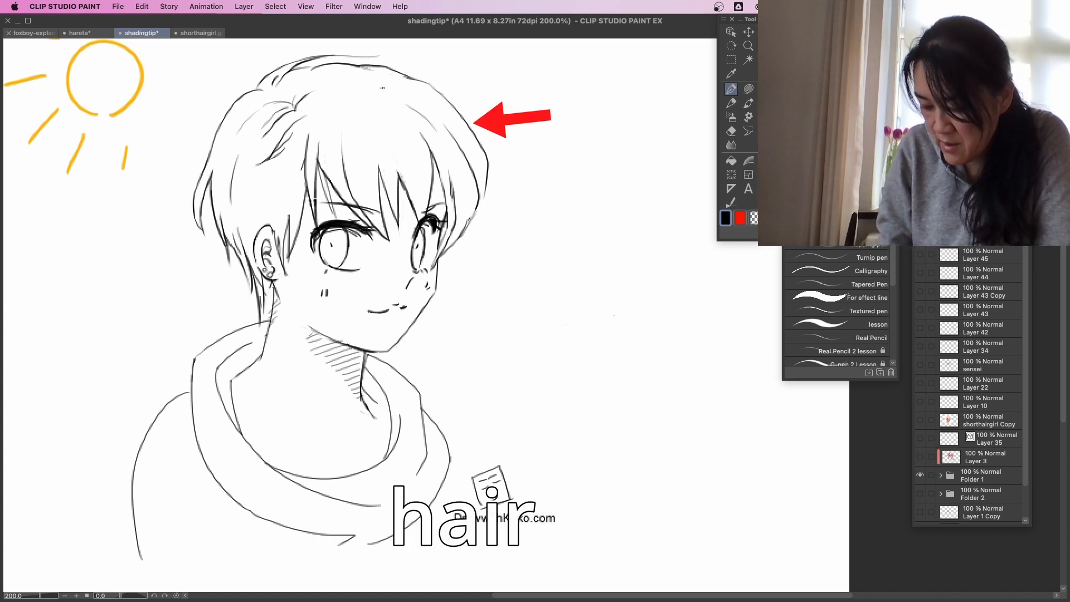
Hatch the outer hair on the side away from the sun with short black lines, and ready the Rough eraser.
left_click_drag(381, 88, 431, 86)
left_click_drag(399, 96, 438, 97)
left_click_drag(429, 104, 453, 110)
left_click_drag(439, 119, 468, 124)
left_click_drag(456, 135, 481, 151)
left_click_drag(470, 157, 488, 167)
left_click_drag(479, 167, 488, 172)
left_click(731, 131)
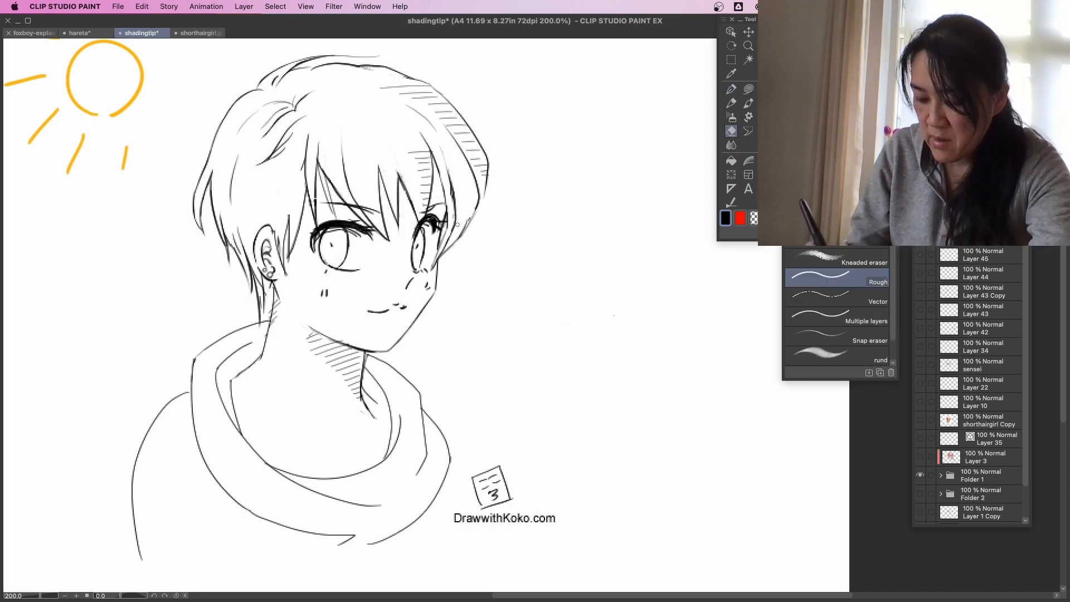
Hatch black pen shadows on the middle of the fringe, around the crown parting and along the near fringe strand.
left_click(731, 89)
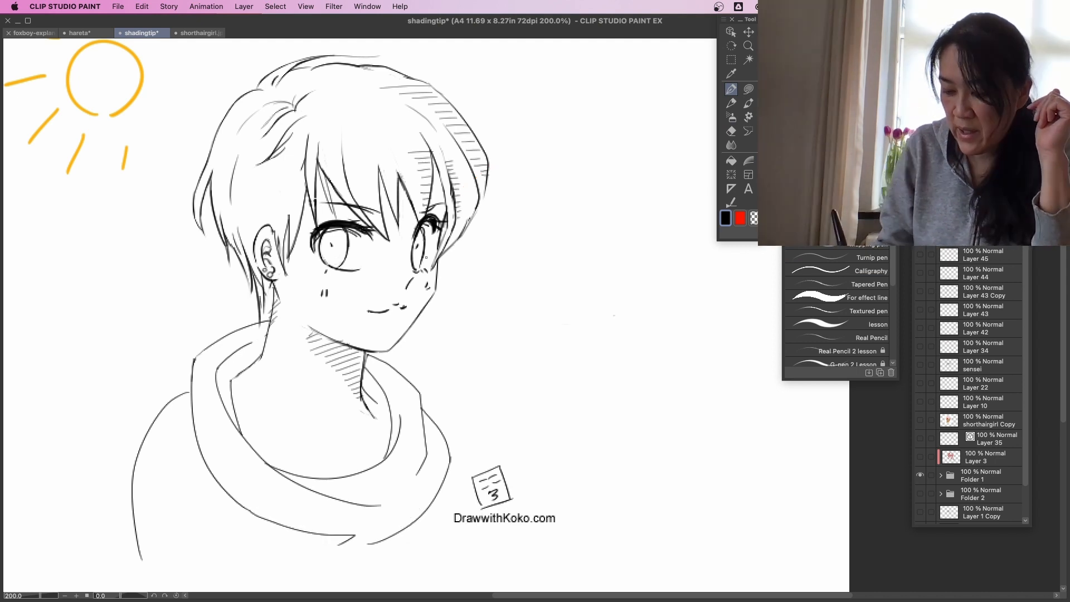
left_click_drag(350, 138, 384, 157)
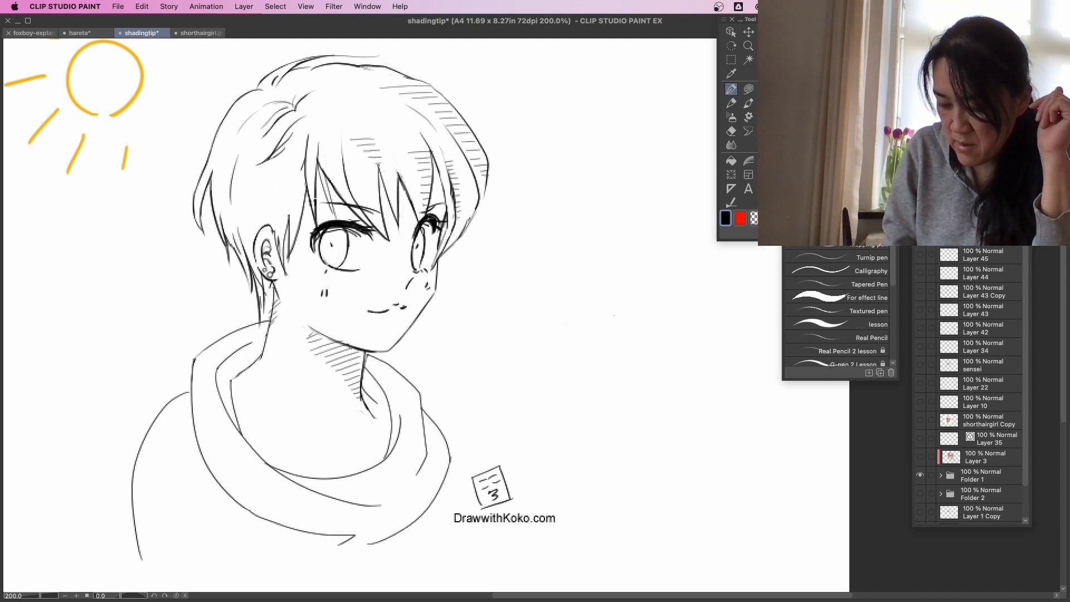
left_click_drag(298, 108, 323, 102)
left_click_drag(297, 104, 323, 95)
left_click_drag(302, 97, 315, 89)
left_click_drag(289, 87, 311, 76)
left_click_drag(292, 77, 355, 70)
mouse_move(306, 120)
left_mouse_down()
mouse_move(331, 109)
mouse_move(329, 153)
left_mouse_up()
left_click_drag(317, 166, 334, 163)
left_click_drag(324, 177, 334, 171)
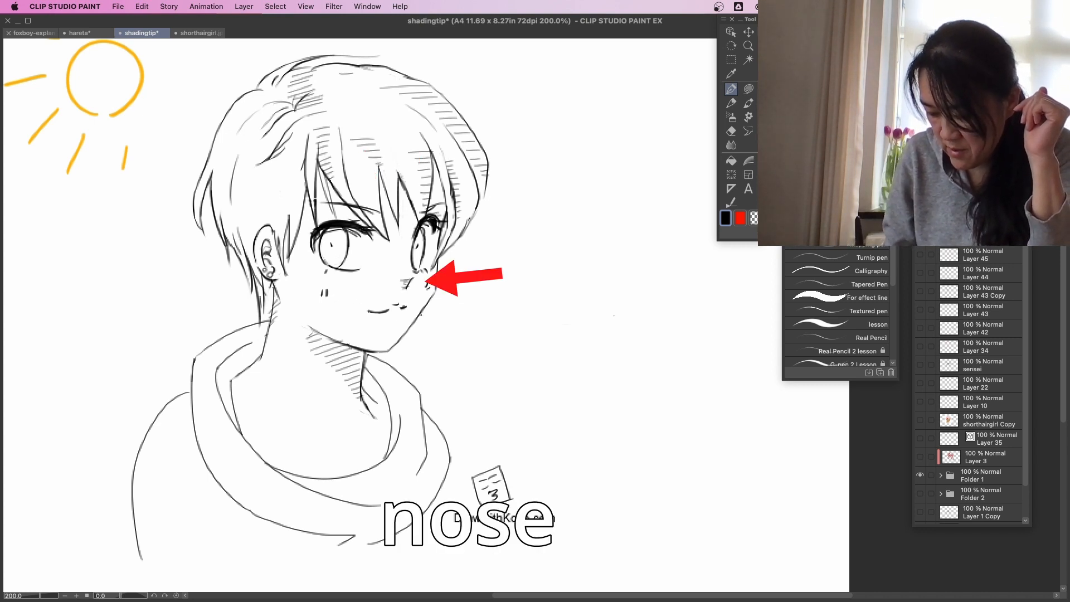
Try hatching the edge of the far cheek beside the mouth, and undo those strokes.
left_click_drag(413, 308, 425, 304)
left_click_drag(414, 313, 425, 307)
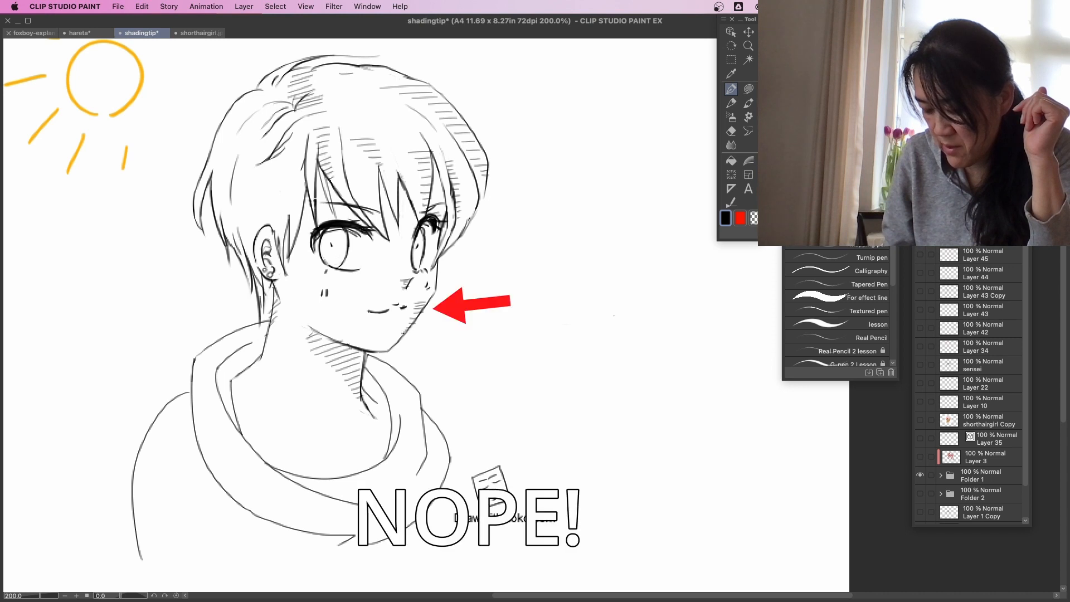
key("super+z")
key("super+z")
key("super+z")
key("super+z")
key("super+z")
key("super+z")
key("super+z")
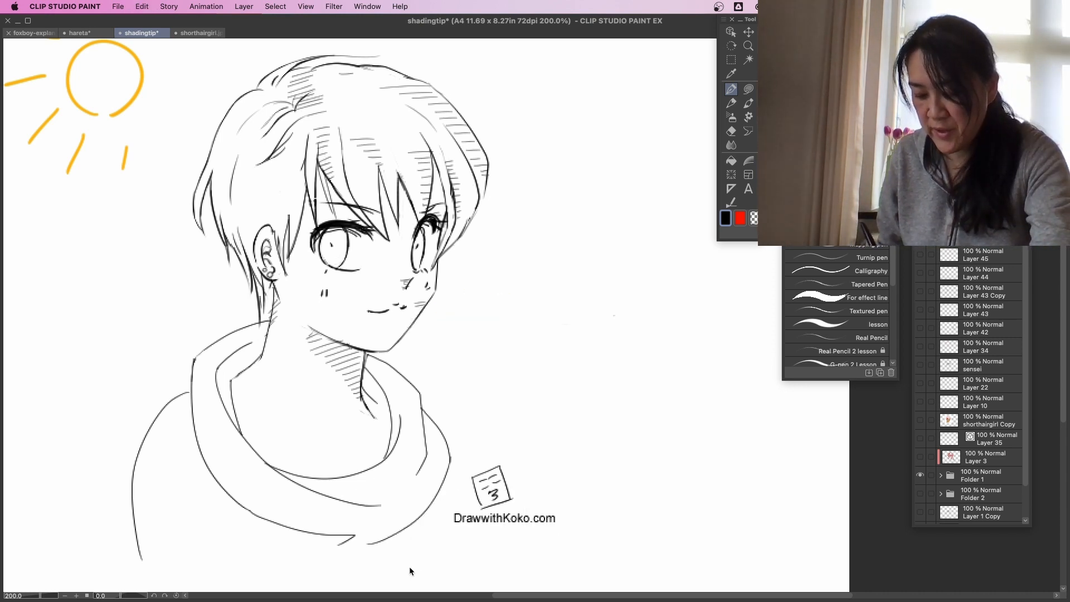
Hatch a small black shadow in the side hair above the ear.
left_click_drag(465, 435, 510, 384)
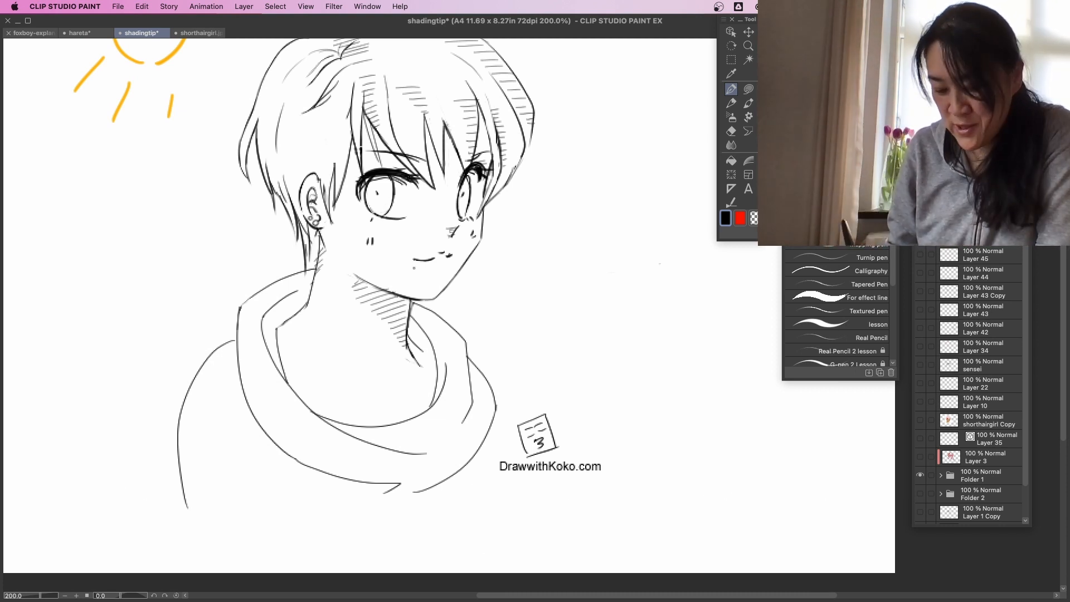
left_click_drag(310, 146, 346, 141)
left_click_drag(314, 153, 334, 153)
left_click_drag(318, 163, 334, 161)
left_click_drag(321, 176, 330, 171)
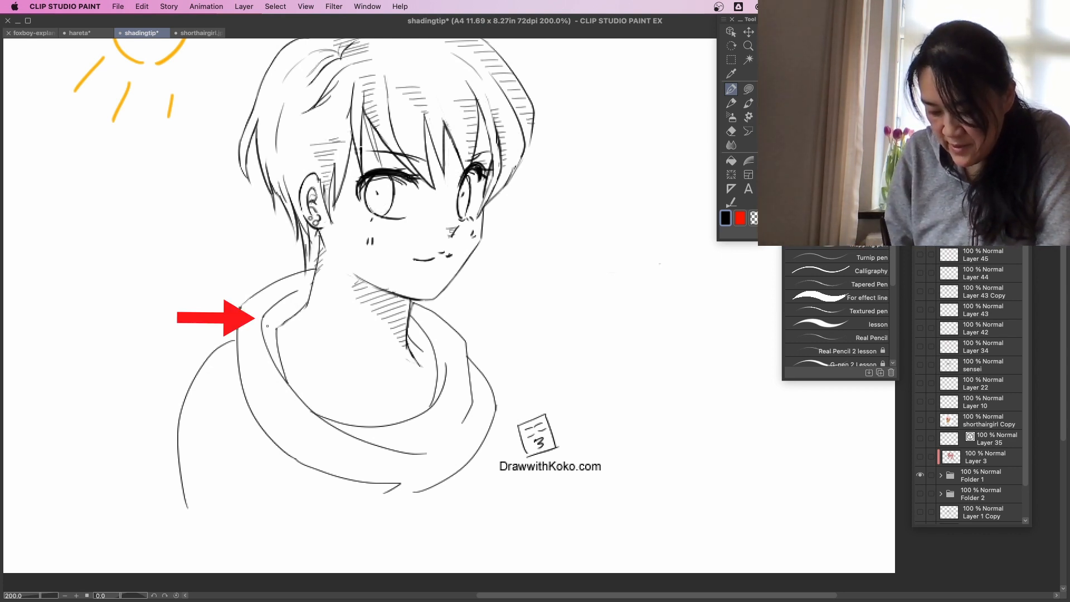
Hatch the hood's inner rim on the sun side and the small area beside the neck line under the chin.
left_click_drag(267, 322, 290, 317)
left_click_drag(266, 319, 297, 313)
left_click_drag(280, 306, 308, 299)
left_click_drag(287, 299, 316, 289)
left_click_drag(264, 334, 279, 341)
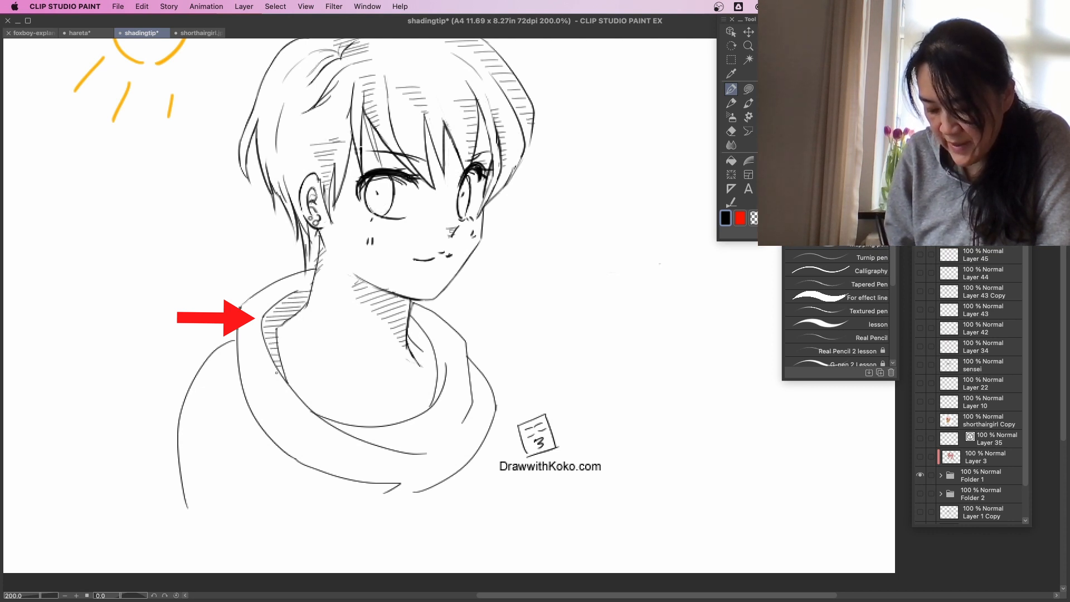
left_click_drag(300, 289, 315, 286)
left_click_drag(409, 329, 417, 333)
left_click_drag(409, 335, 424, 346)
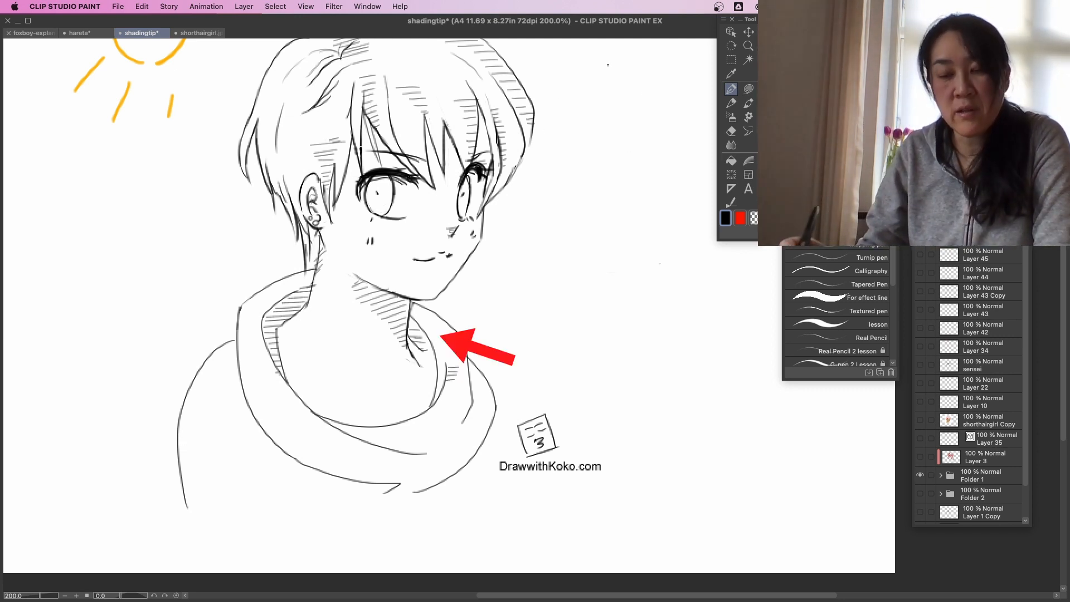
Try sketching a circle as another light source and hatching the hood's far inner fold, and undo the trial strokes.
mouse_move(605, 100)
left_mouse_down()
mouse_move(631, 186)
mouse_move(631, 100)
mouse_move(642, 148)
left_mouse_up()
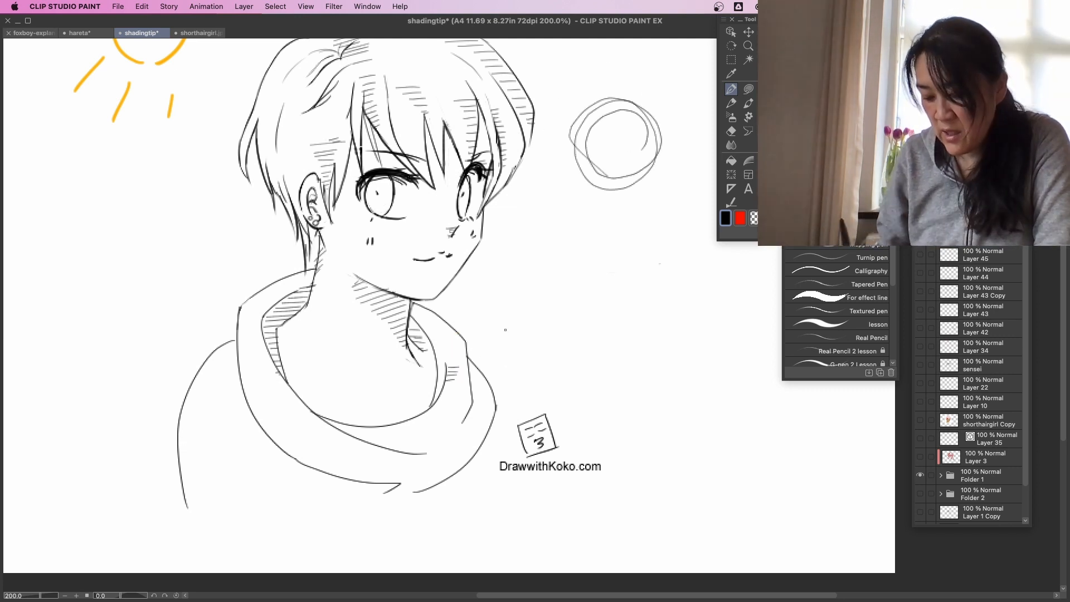
key("super+z")
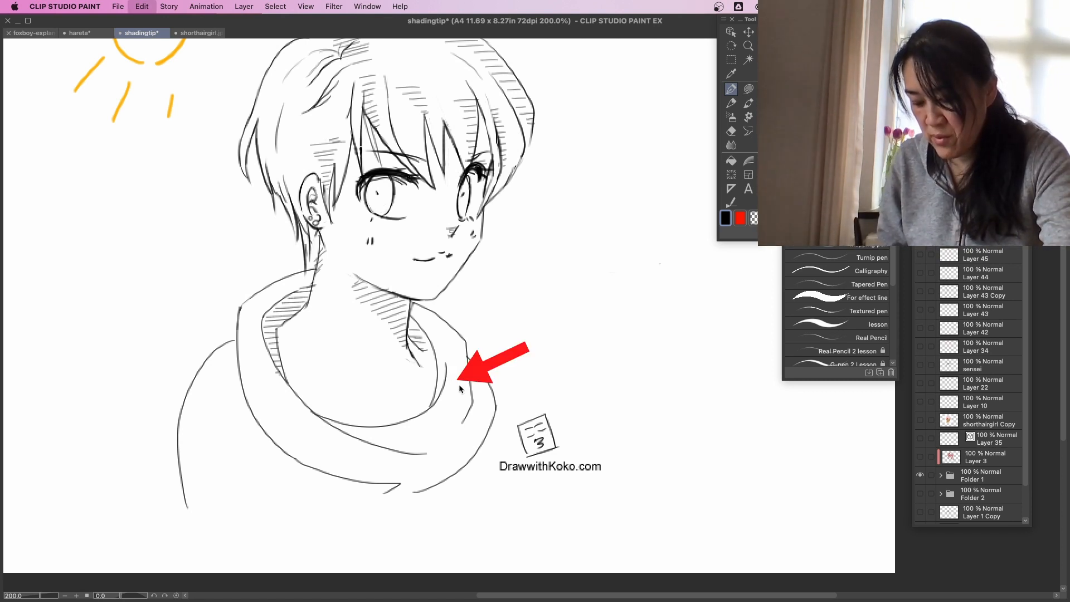
mouse_move(438, 366)
left_mouse_down()
mouse_move(451, 367)
mouse_move(446, 376)
left_mouse_up()
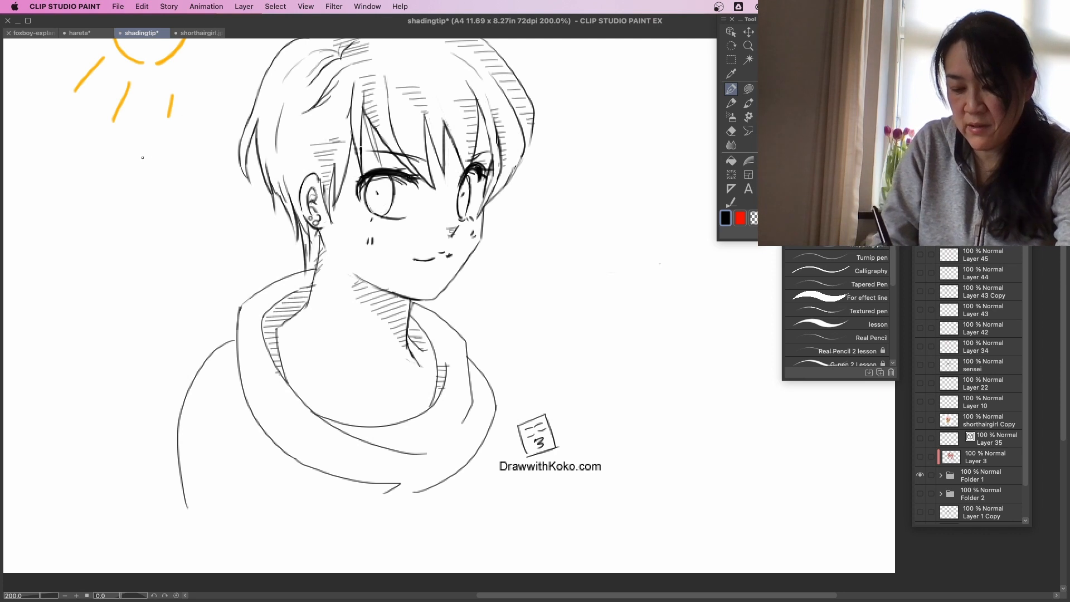
left_click_drag(142, 148, 153, 170)
key("super+z")
key("super+z")
key("super+z")
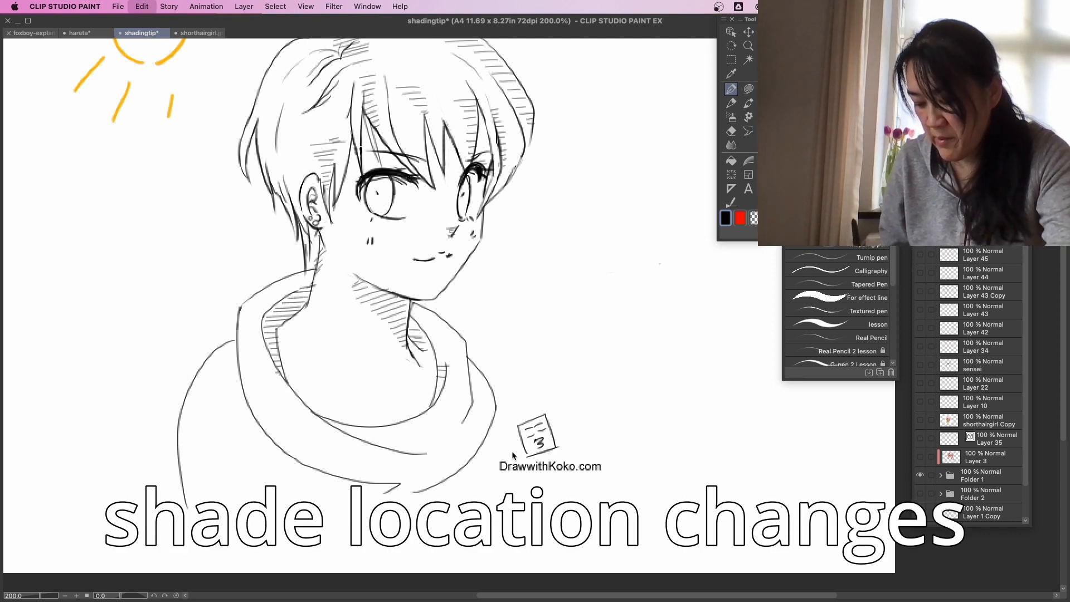
key("super+z")
key("super+z")
Hatch the shaded sides of the hood's folds away from the sun with short black lines.
left_click_drag(448, 368, 458, 373)
left_click_drag(446, 376, 459, 379)
left_click_drag(445, 387, 454, 392)
left_click_drag(441, 398, 449, 400)
left_click_drag(438, 406, 482, 385)
left_click_drag(471, 392, 481, 395)
left_click_drag(471, 402, 481, 400)
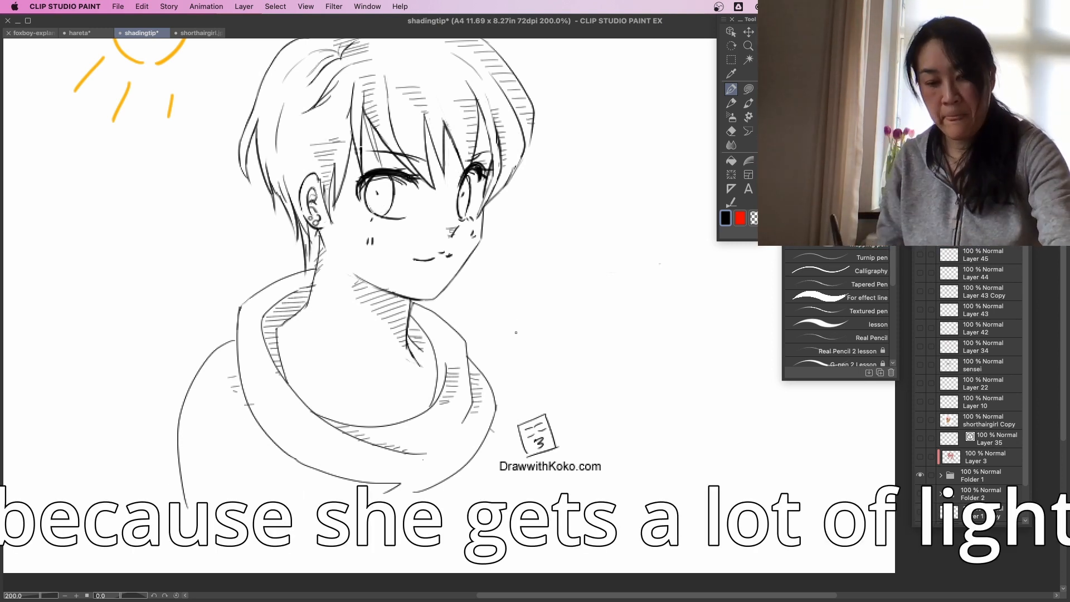
Draw two sample patches of stacked parallel lines in the blank area beside the portrait.
key("alt+space")
left_click(524, 341, "alt")
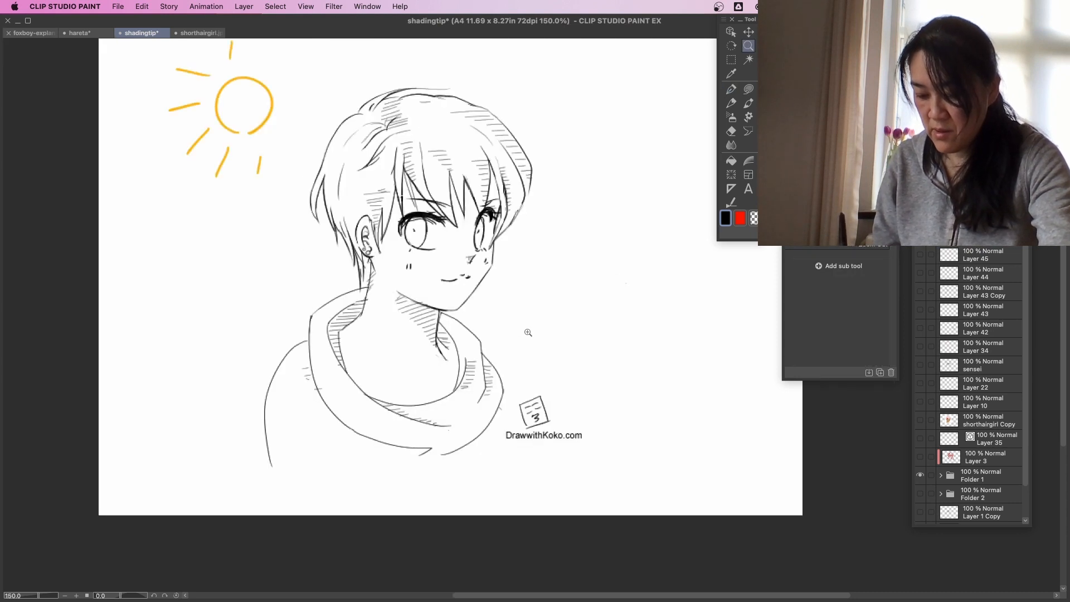
left_click_drag(528, 331, 504, 357)
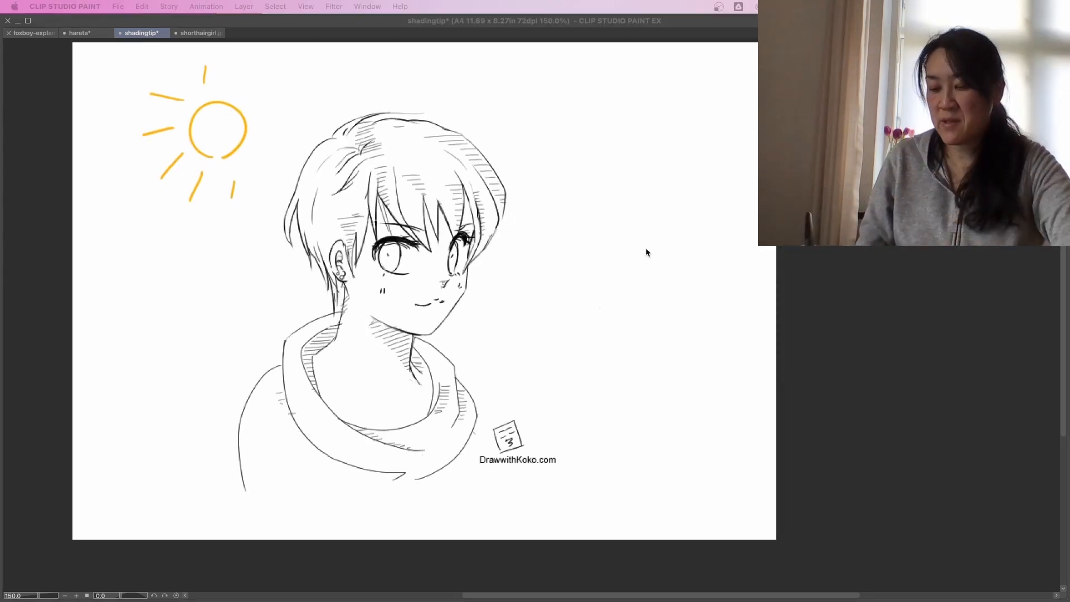
left_click(645, 249)
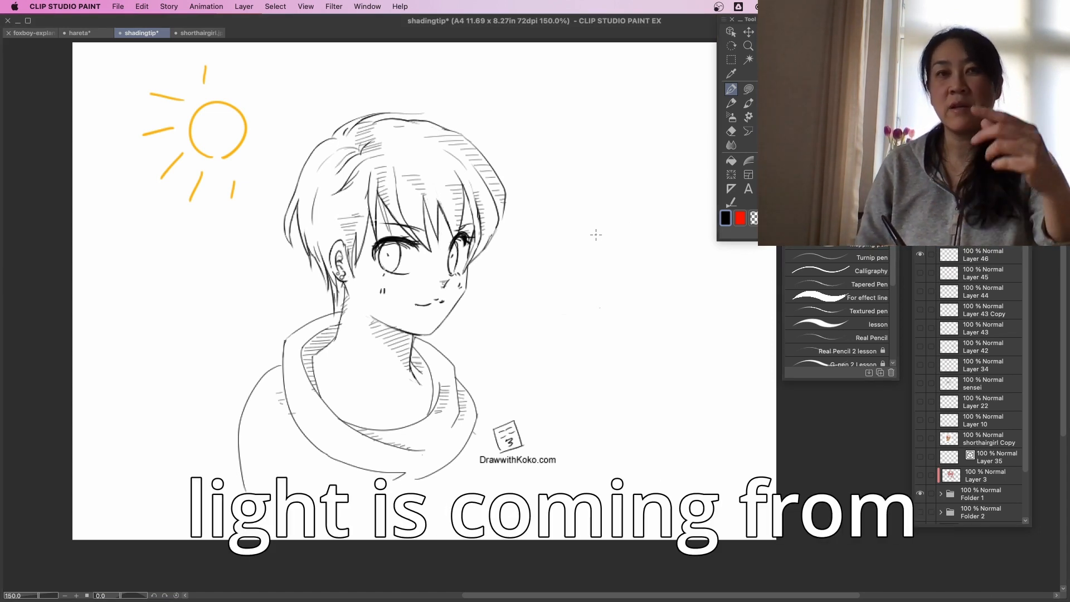
mouse_move(583, 189)
left_mouse_down()
mouse_move(609, 188)
mouse_move(613, 203)
left_mouse_up()
mouse_move(593, 212)
left_mouse_down()
mouse_move(617, 220)
mouse_move(594, 235)
mouse_move(616, 232)
left_mouse_up()
left_click_drag(597, 238, 616, 241)
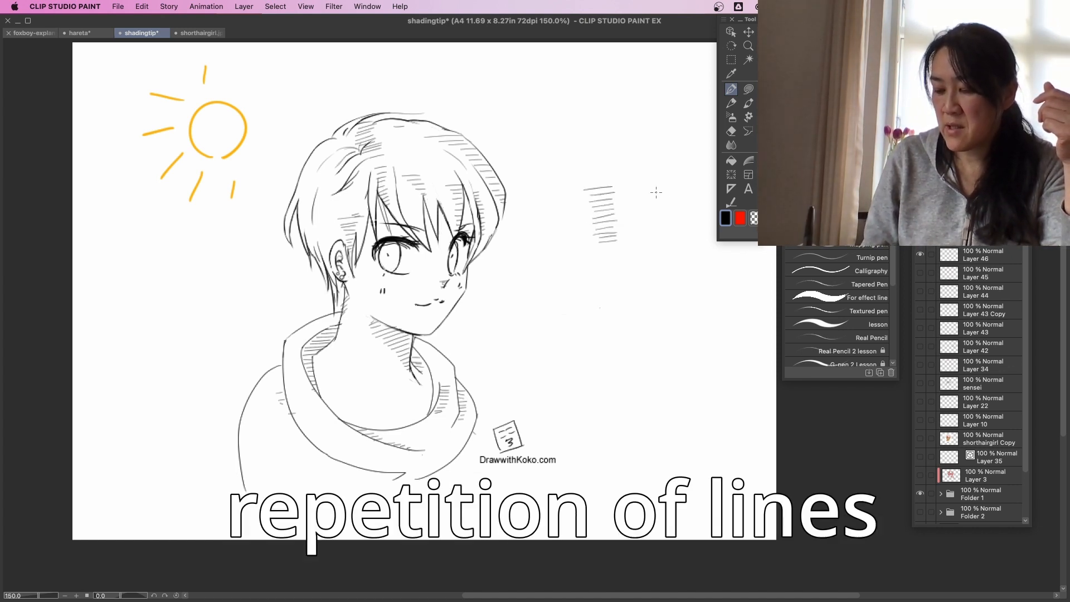
mouse_move(634, 186)
left_mouse_down()
mouse_move(659, 184)
mouse_move(660, 201)
left_mouse_up()
mouse_move(637, 210)
left_mouse_down()
mouse_move(676, 216)
mouse_move(671, 243)
left_mouse_up()
left_click_drag(631, 256, 678, 252)
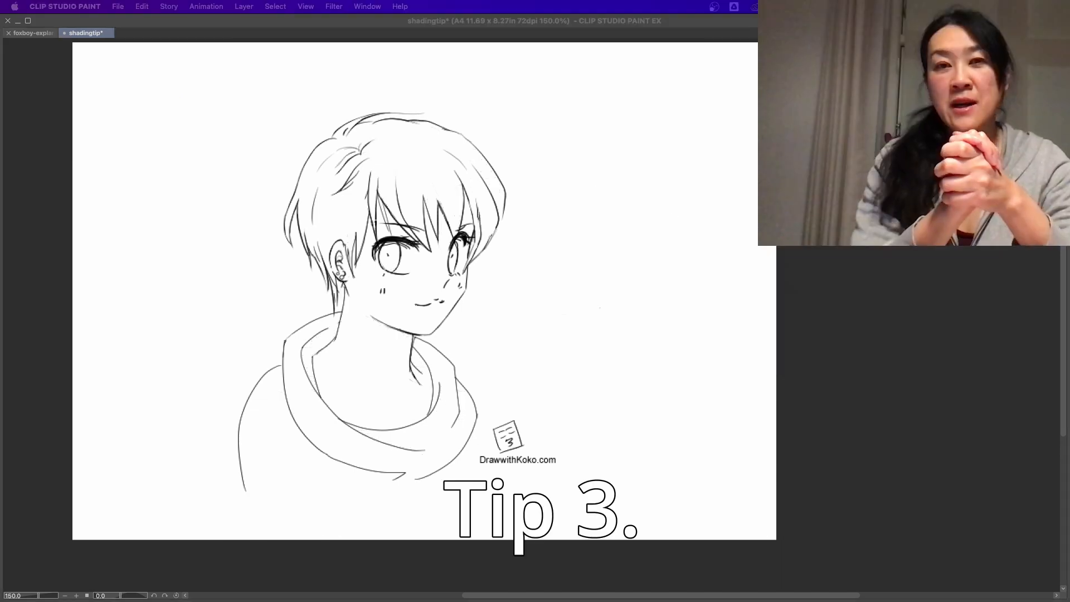